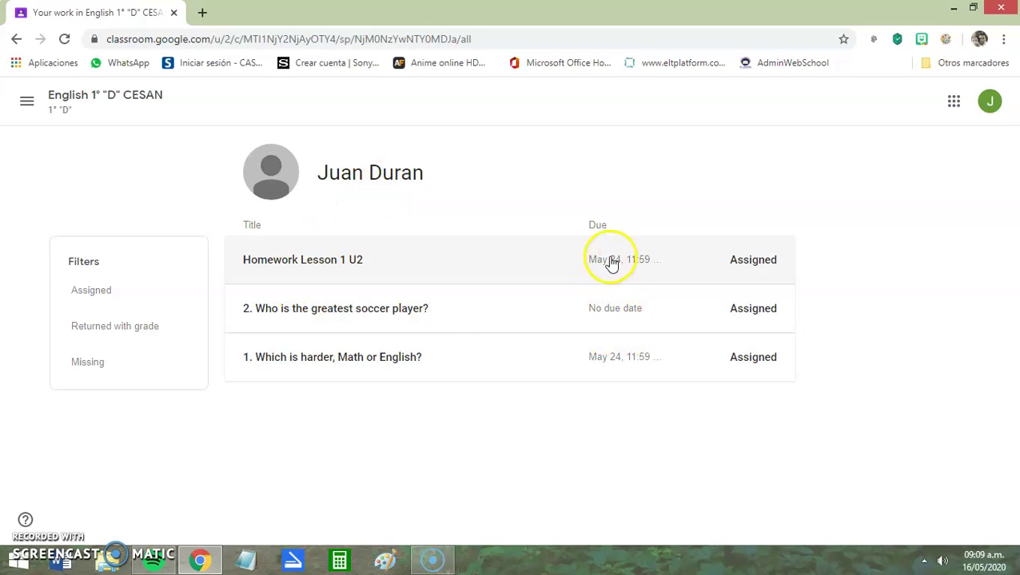
Step: Return to the class's classwork list, expand Homework Lesson 1 U2 and review its grading rubric
click(15, 42)
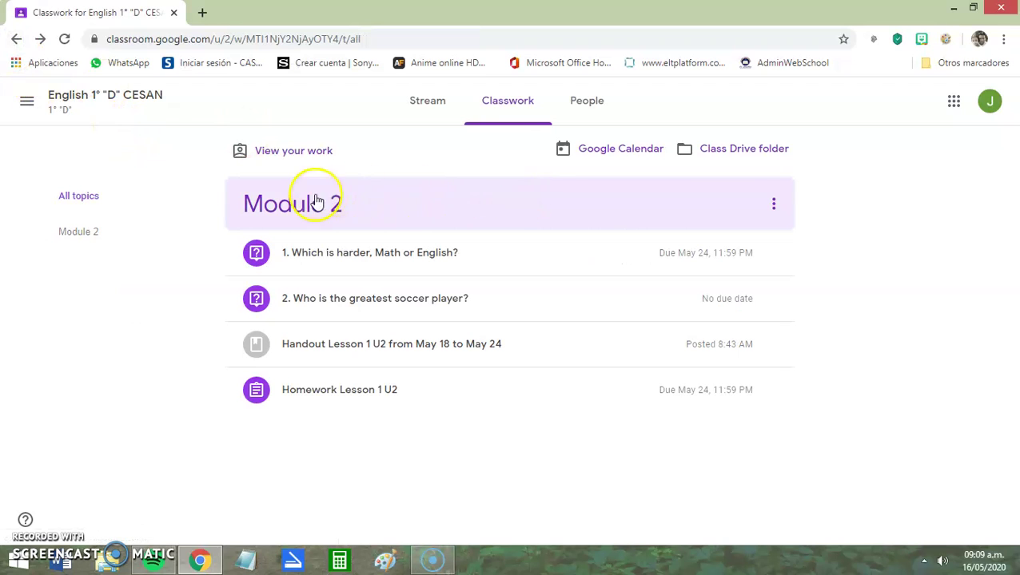
click(352, 392)
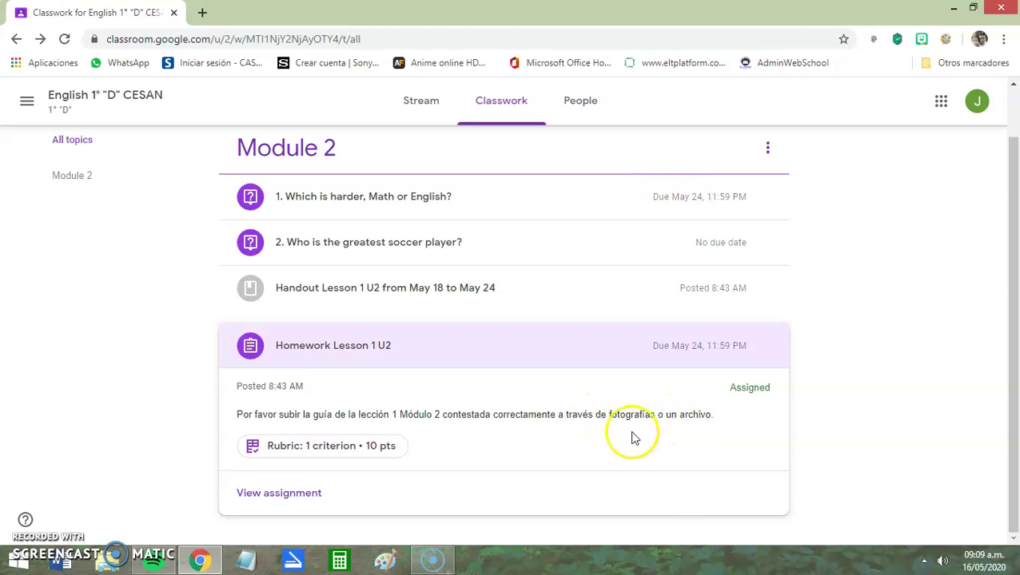
click(325, 454)
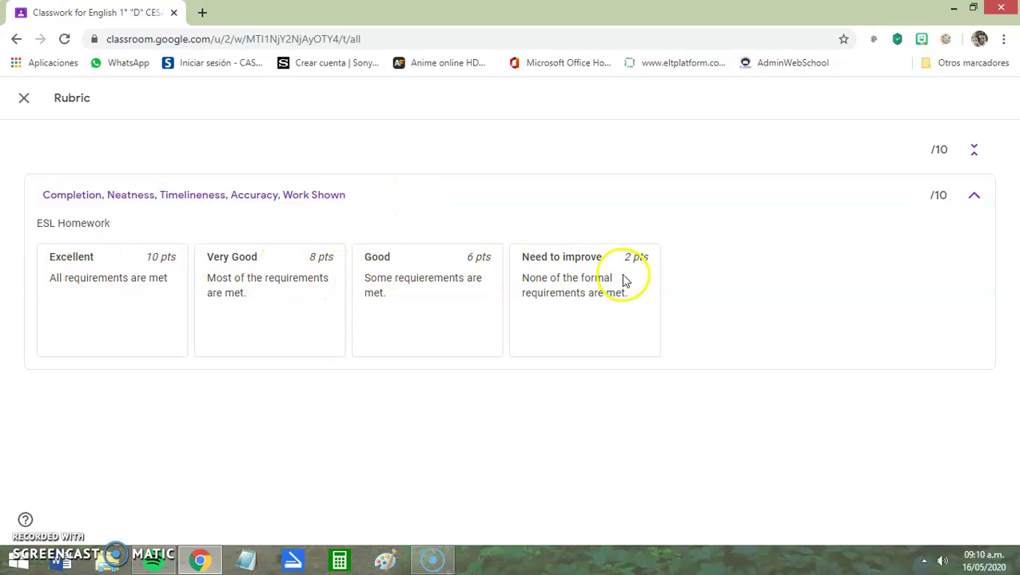
click(24, 99)
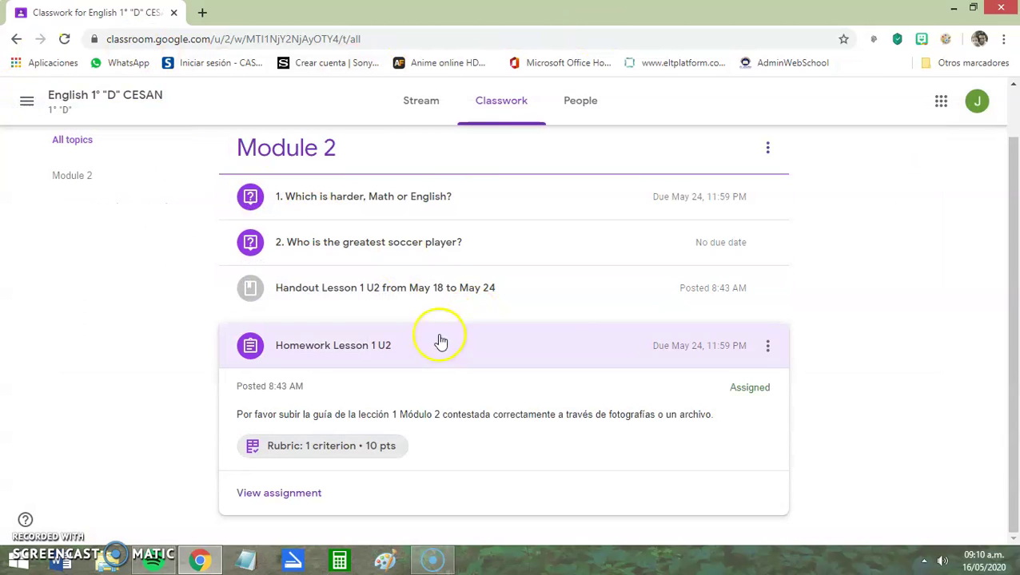
Step: Open the Homework Lesson 1 U2 assignment, create a new Google Docs attachment for it and open the document
click(322, 358)
click(320, 387)
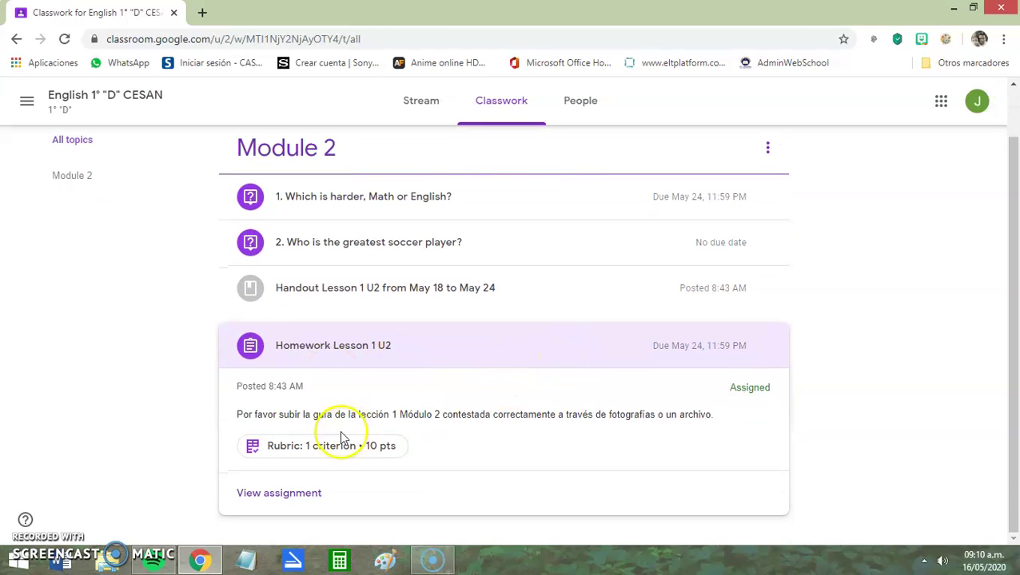
click(278, 493)
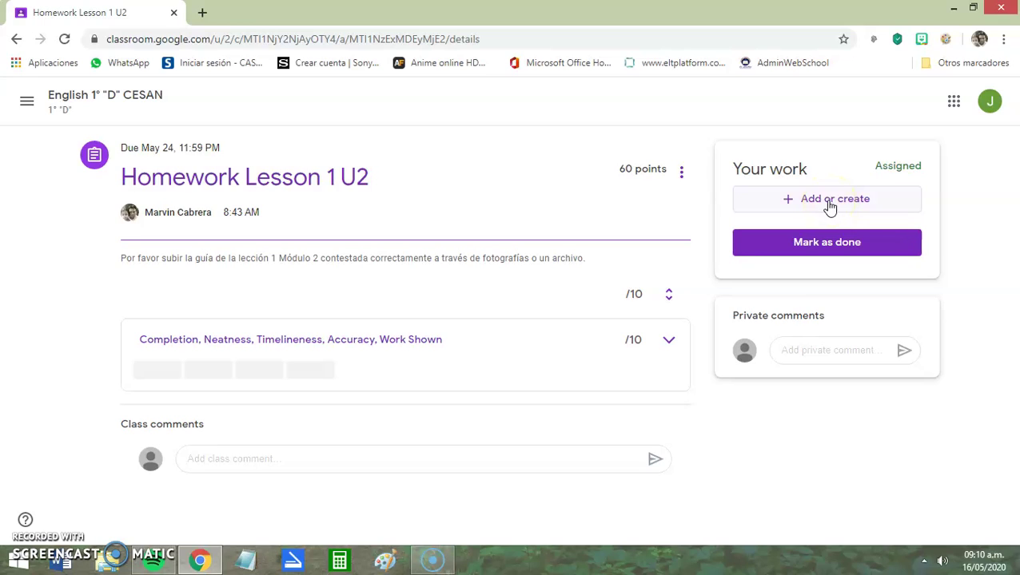
click(829, 205)
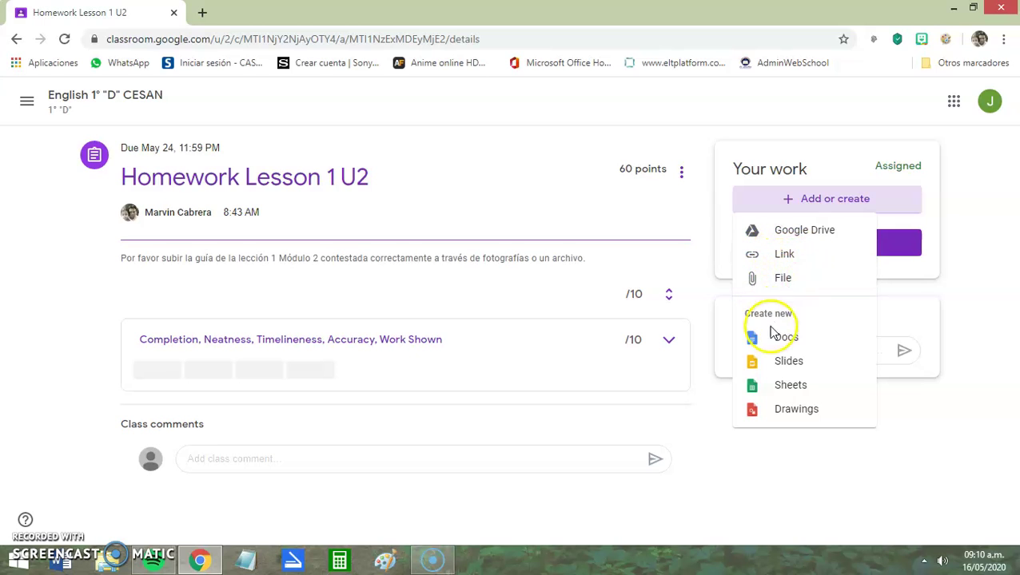
click(789, 340)
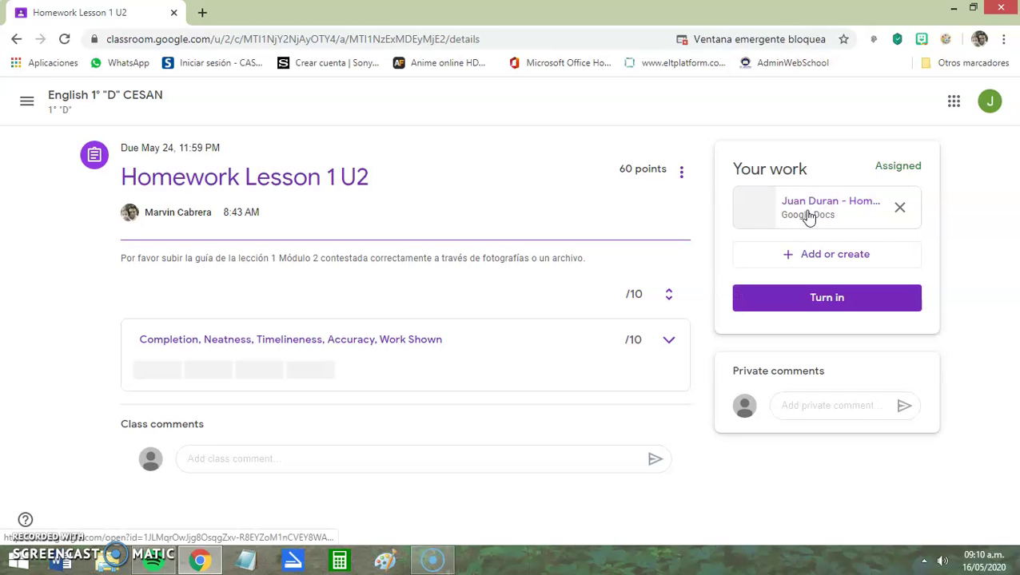
click(806, 213)
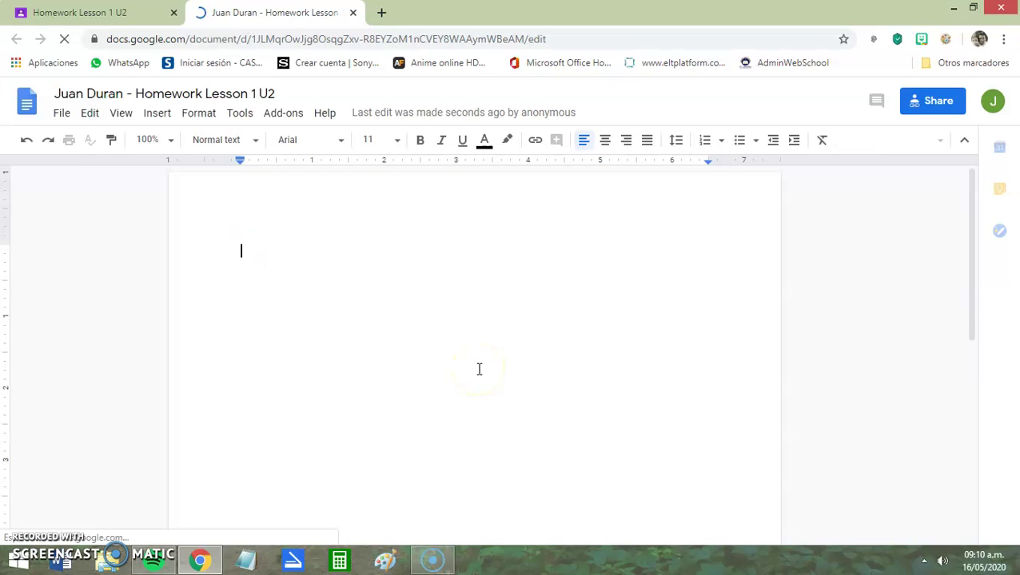
Step: Write "Question 1: What's your name?" in the document and answer it on the line below with "I am" and the first name
text(Ques)
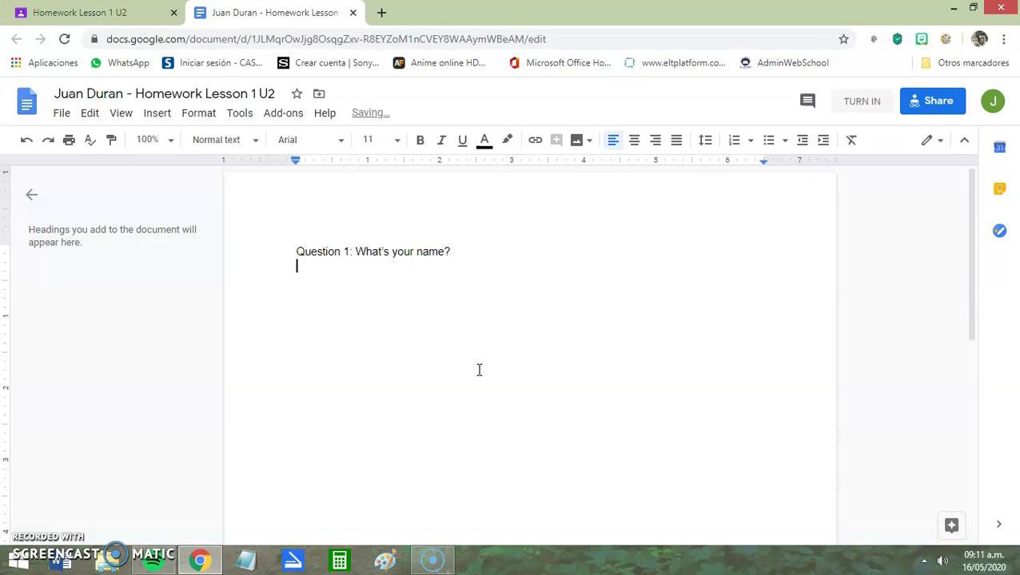
key(Return)
text(I am Marvin)
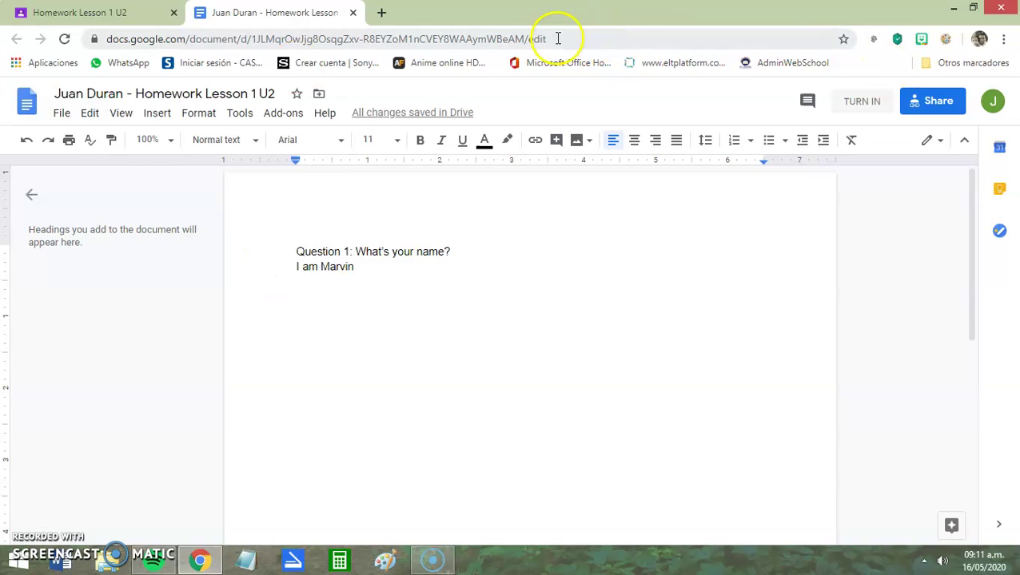
Step: Close the homework document, reopen it from the assignment to check the saved text, and close it again
click(354, 14)
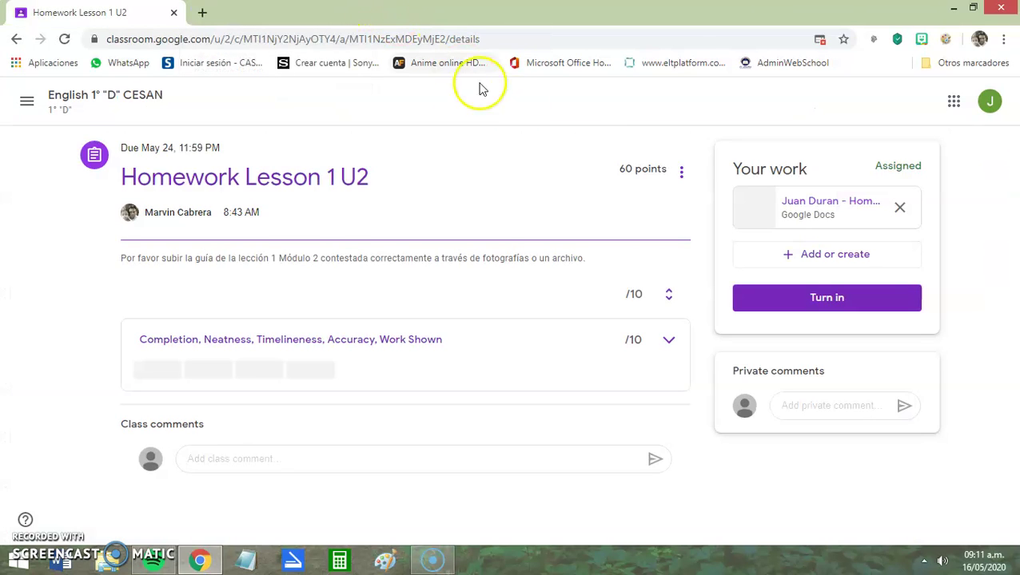
click(818, 220)
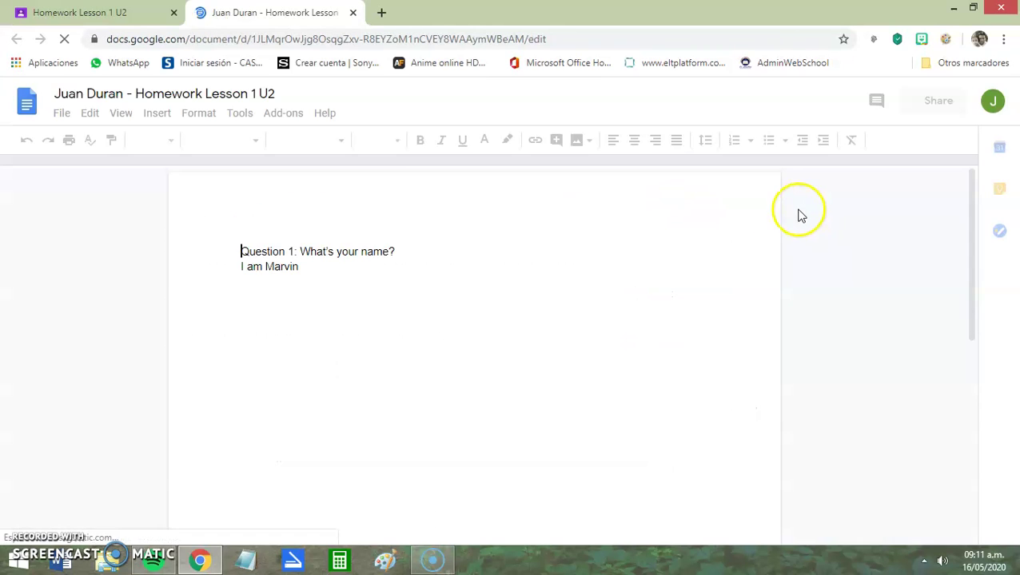
click(355, 14)
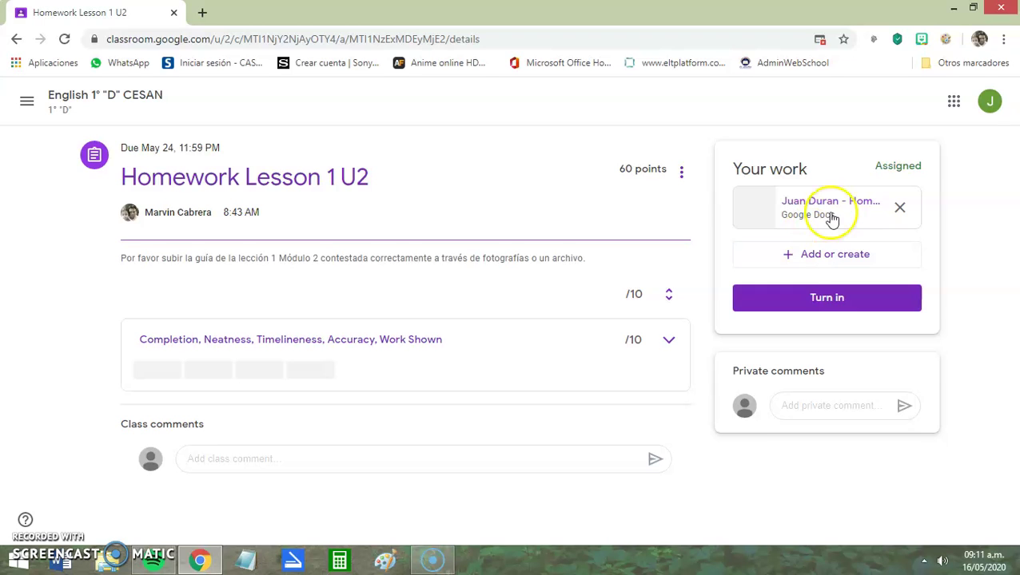
Step: Review the options for adding or creating work, dismiss them and remove the attached Google Docs file from the assignment
click(815, 256)
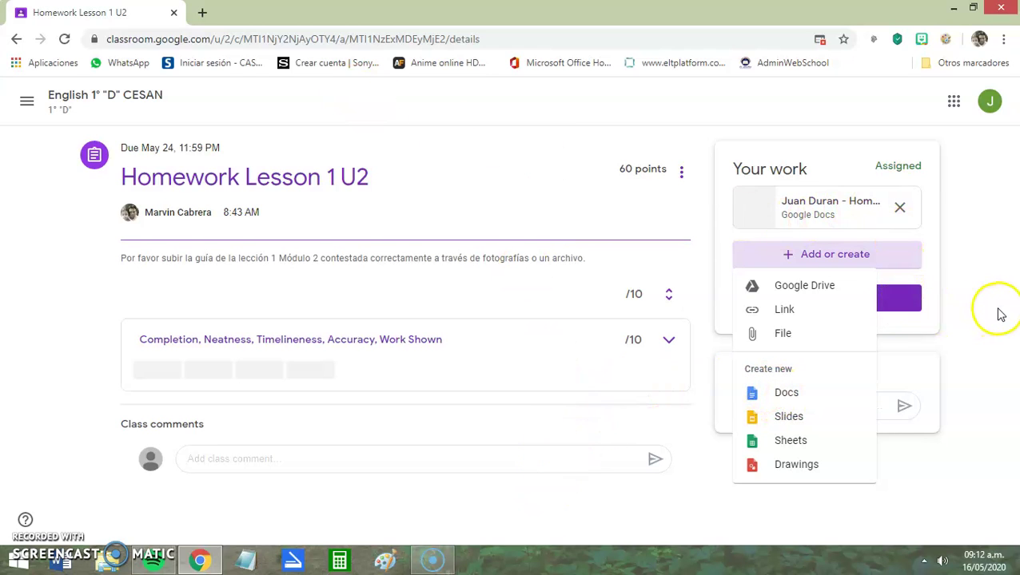
click(637, 502)
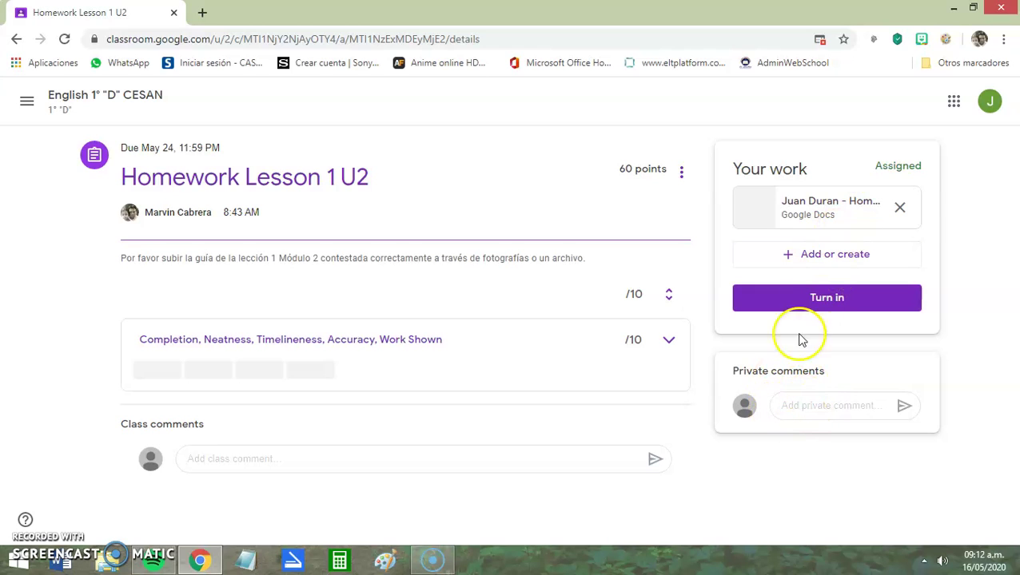
click(900, 209)
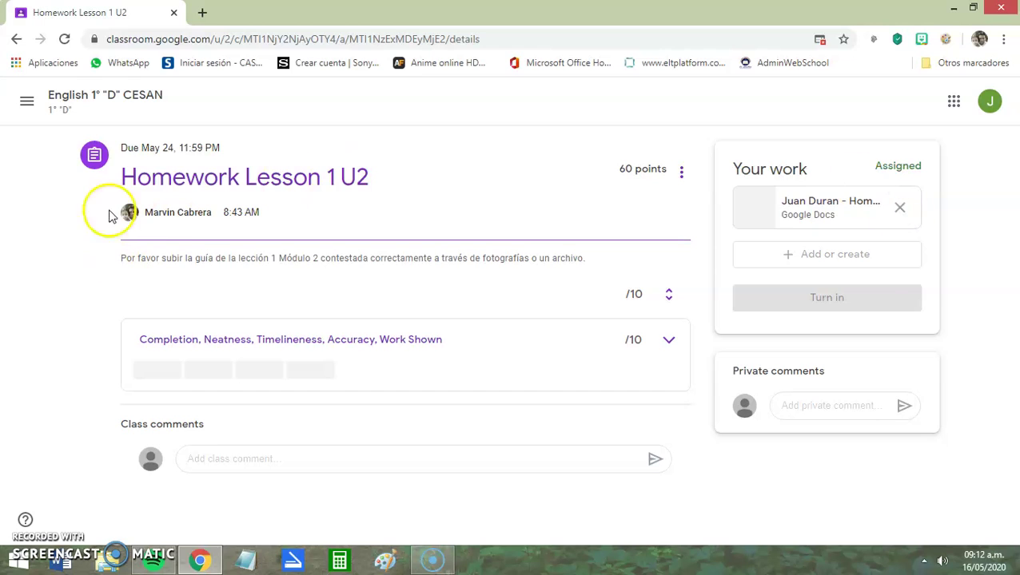
Step: Go back to the class's classwork list and expand Handout Lesson 1 U2 from May 18 to May 24 to read its instructions
click(14, 40)
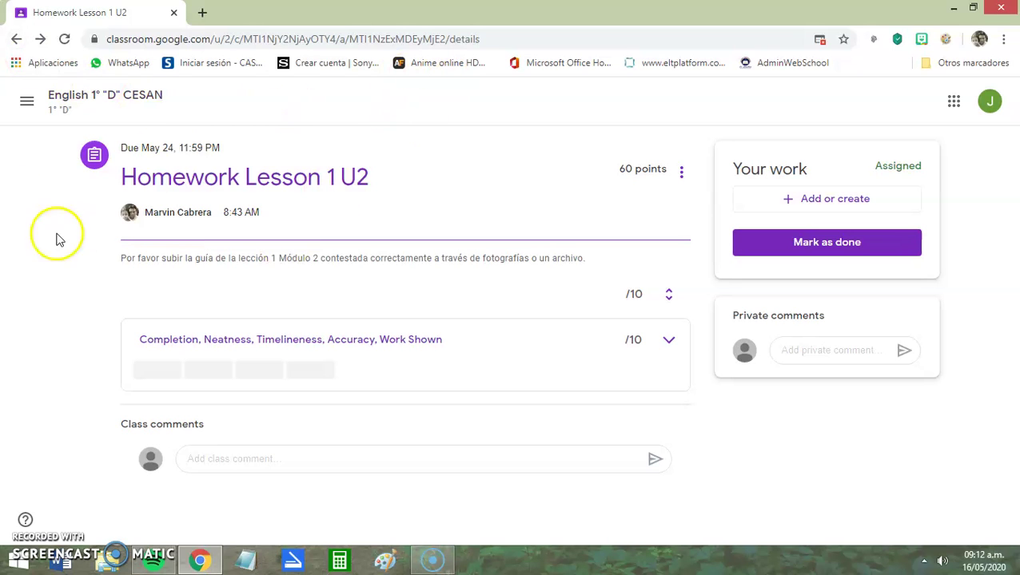
click(80, 97)
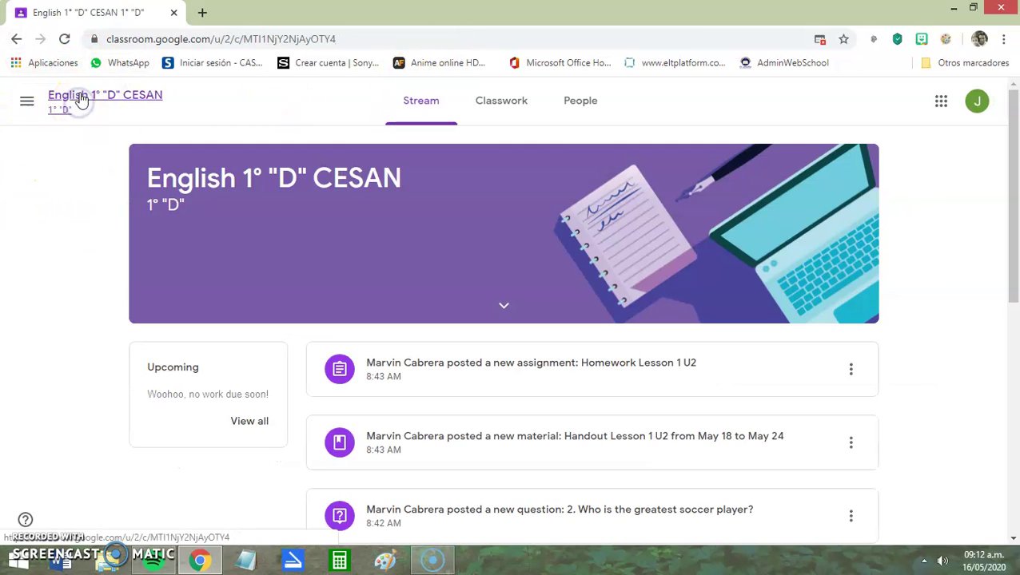
click(502, 112)
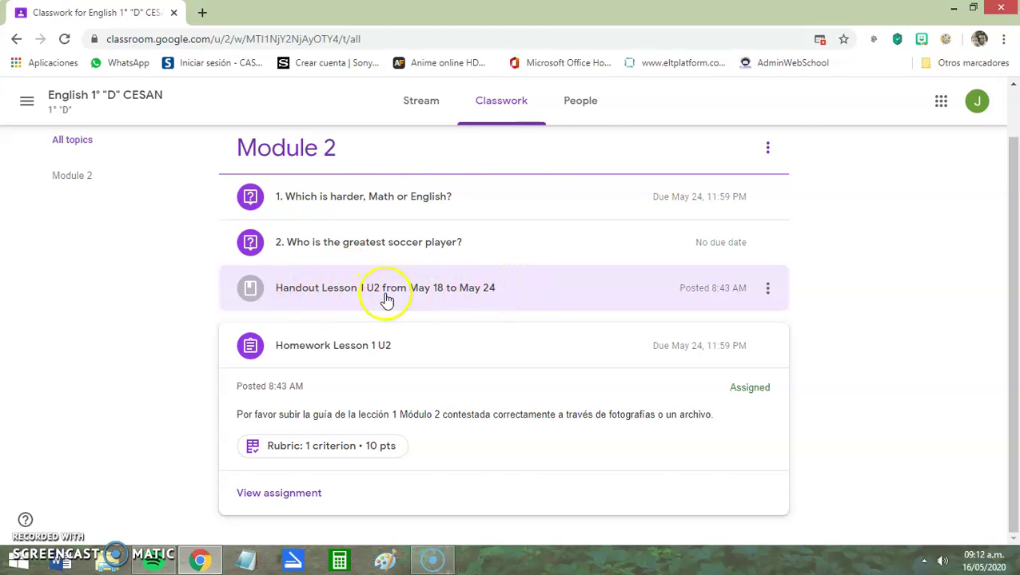
click(517, 302)
scroll(370, 390, down, 1)
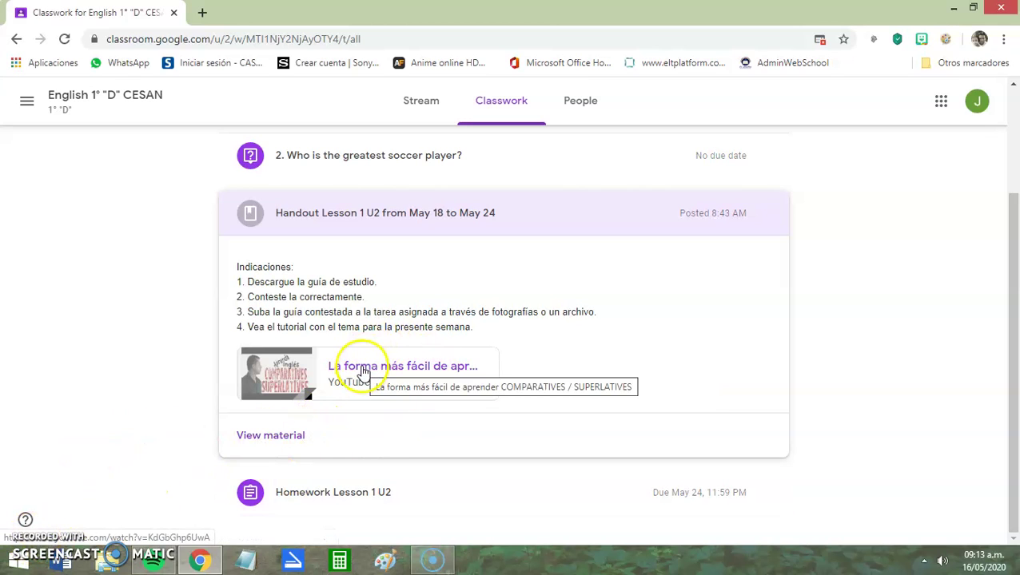
scroll(421, 360, up, 2)
scroll(358, 310, down, 2)
Step: Play the attached comparatives and superlatives YouTube video from the handout, then close the player
click(284, 378)
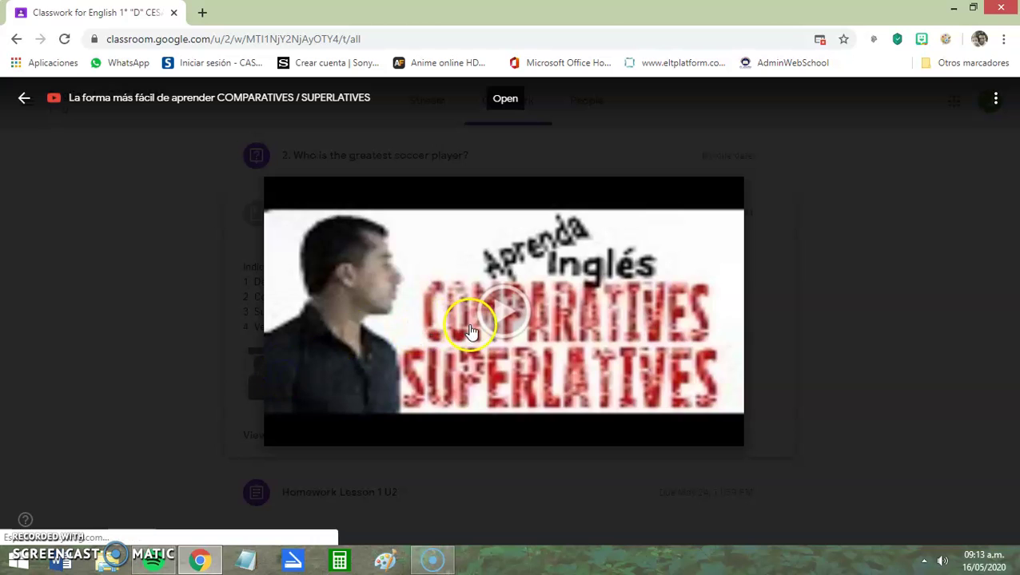
click(507, 310)
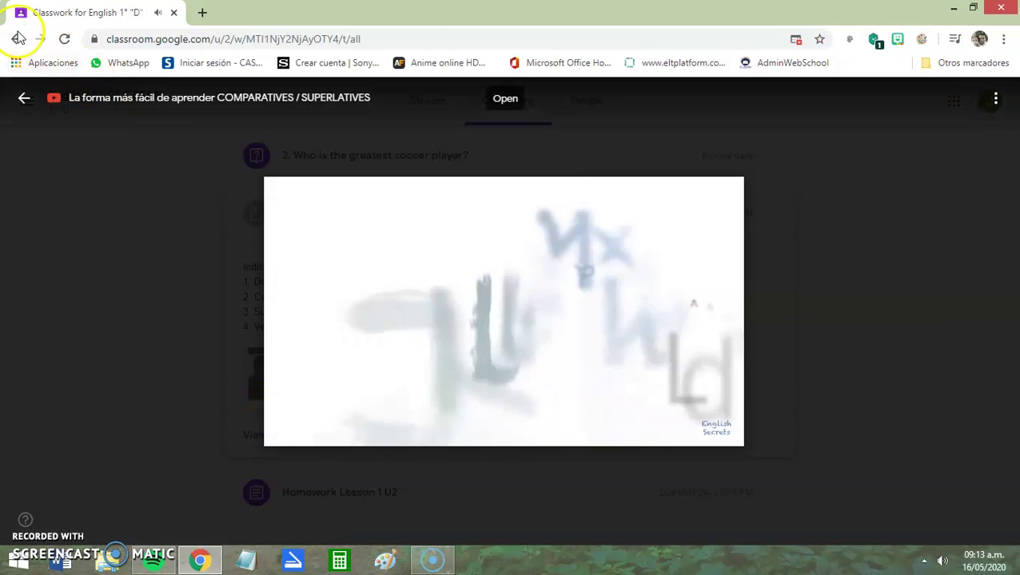
click(22, 97)
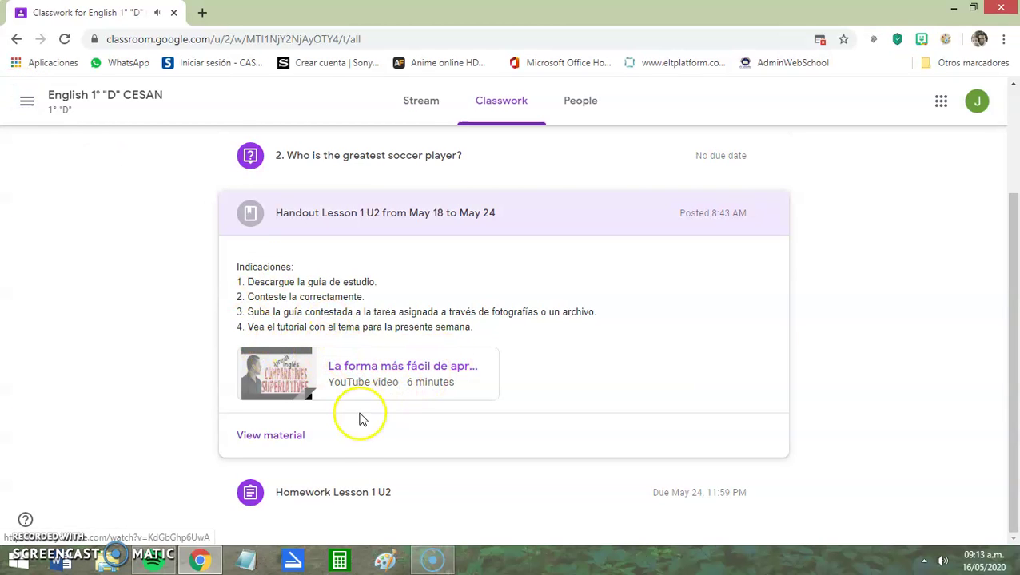
click(329, 446)
click(546, 228)
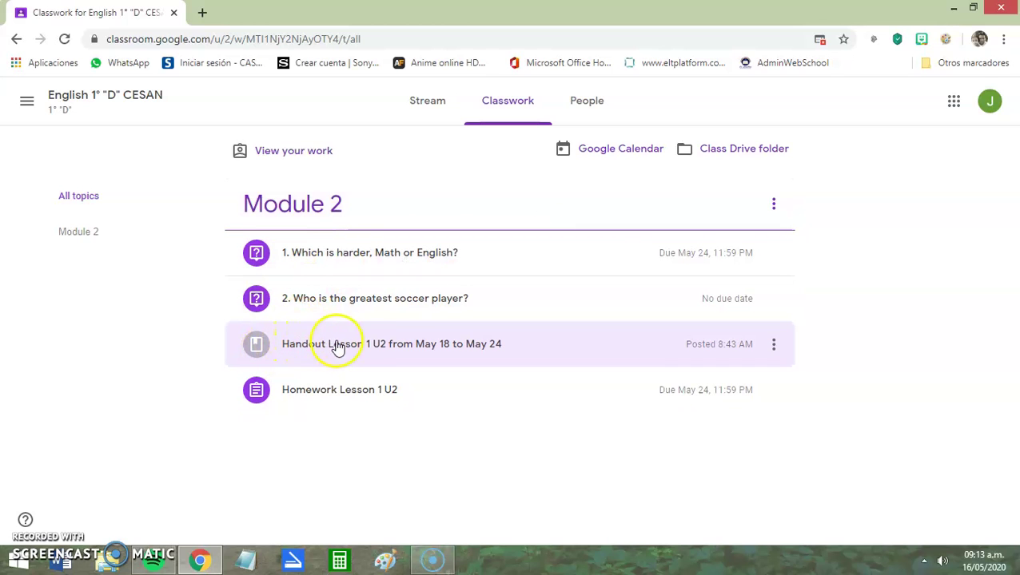
click(361, 352)
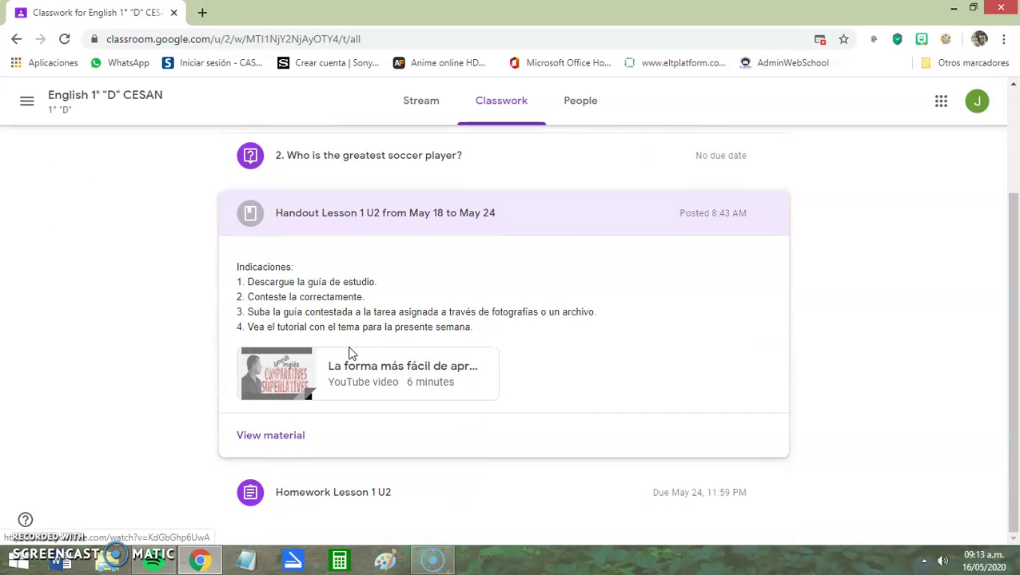
click(280, 497)
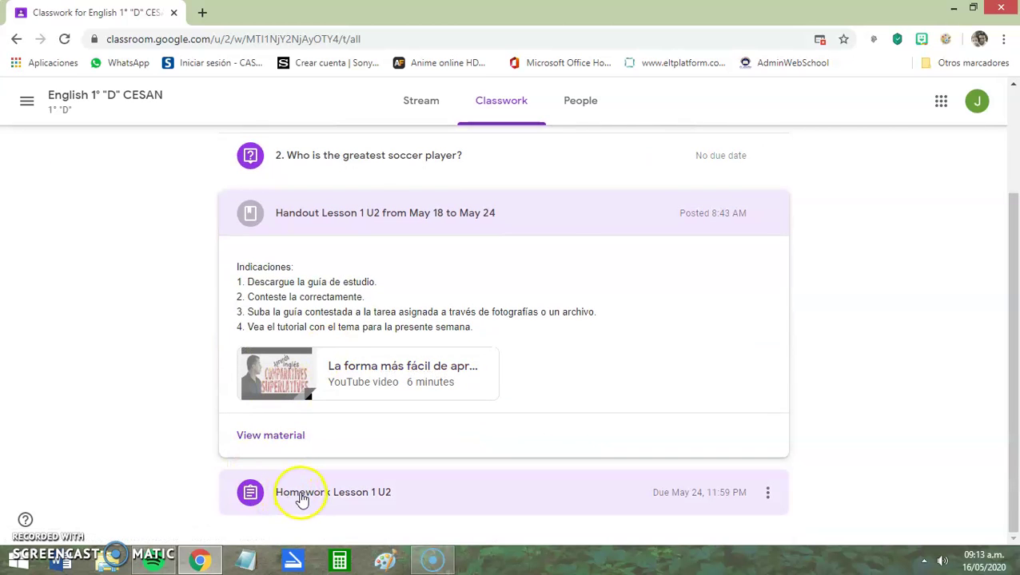
click(358, 493)
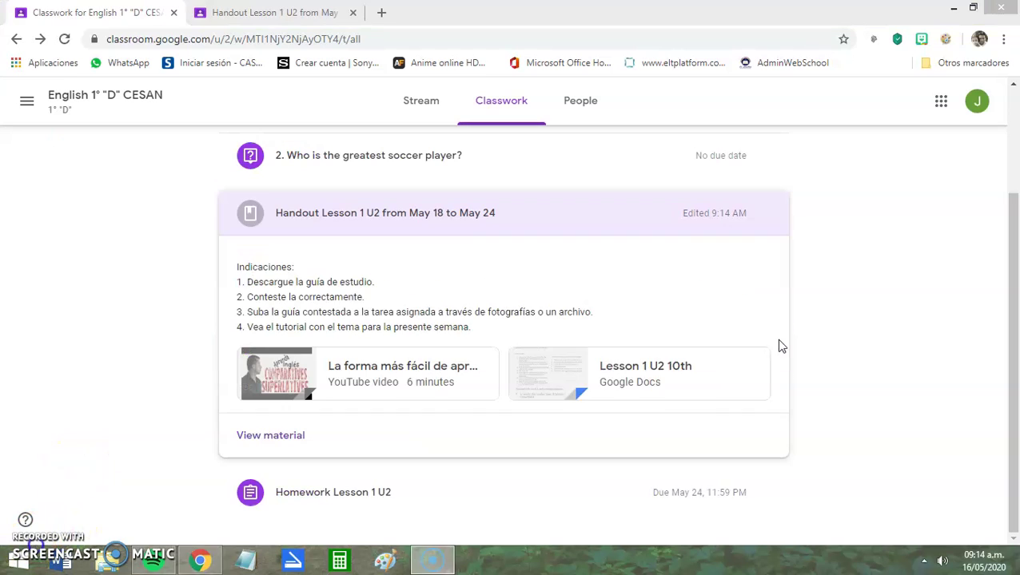
Step: Open the handout's Lesson 1 U2 10th document and examine its dialogue, sentence-unscrambling and fill-in-the-blank exercises
click(605, 373)
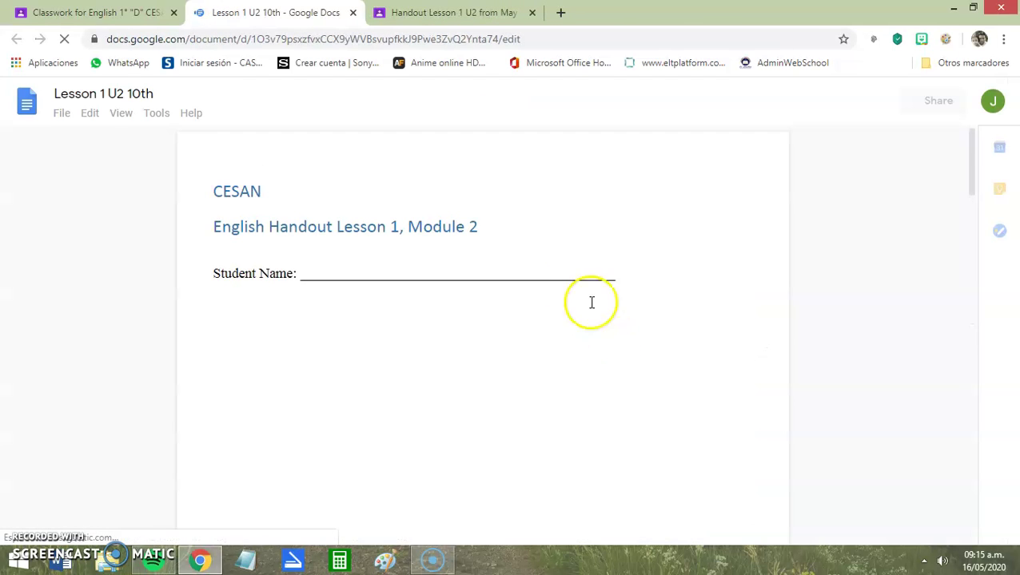
click(367, 263)
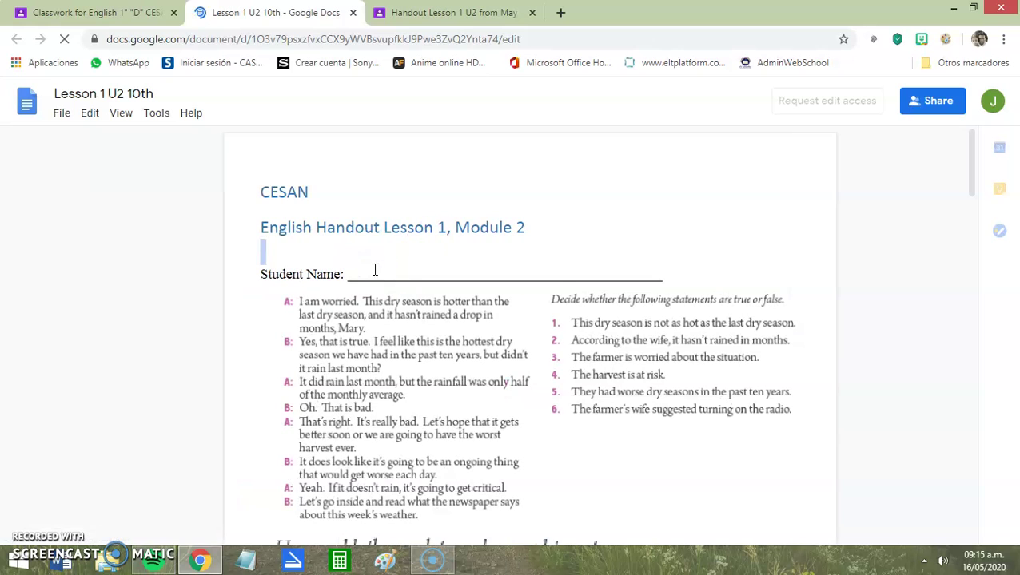
click(381, 275)
scroll(444, 262, down, 3)
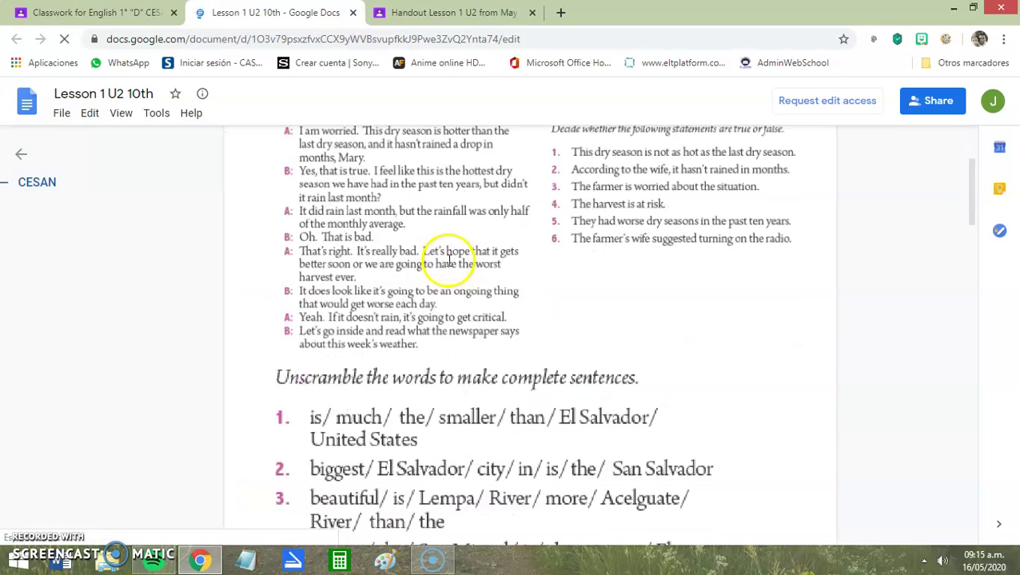
scroll(435, 262, up, 3)
scroll(428, 263, down, 3)
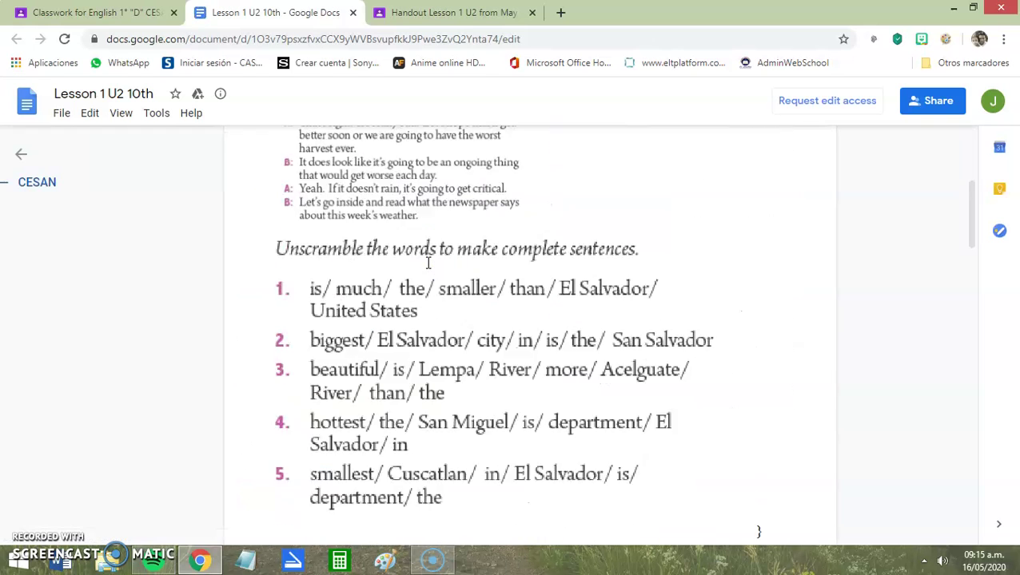
scroll(403, 220, up, 3)
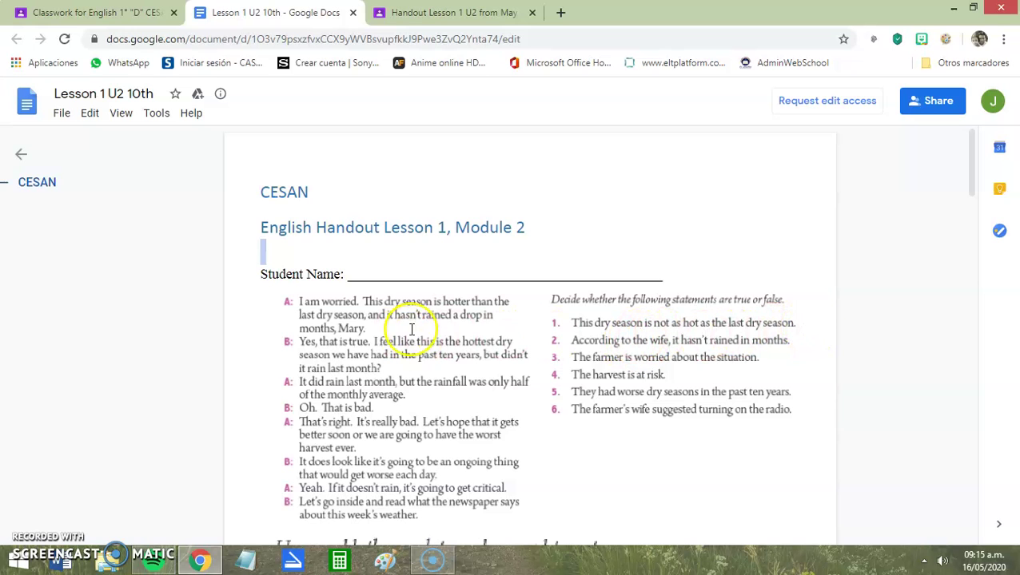
scroll(417, 342, down, 4)
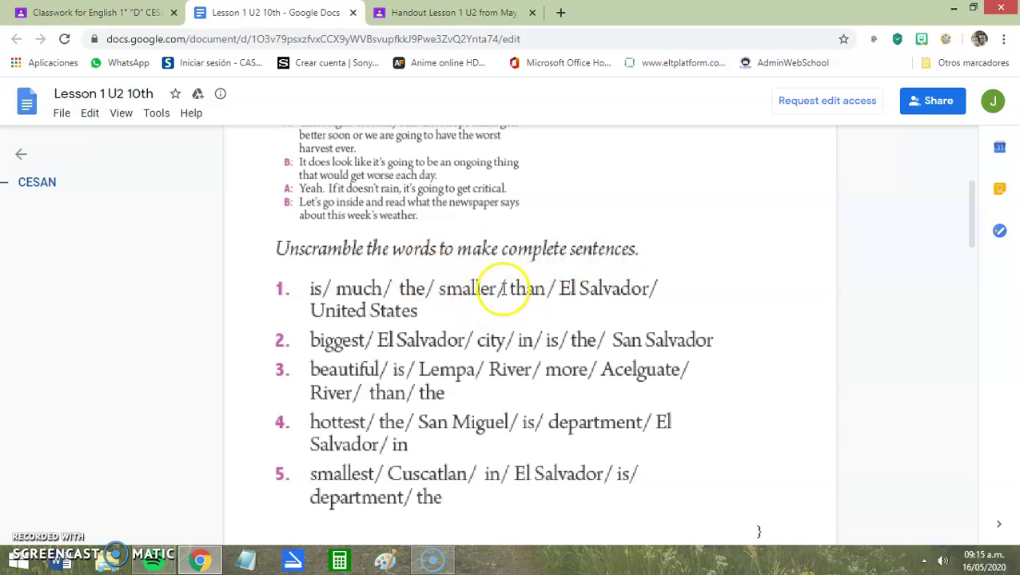
scroll(477, 297, down, 7)
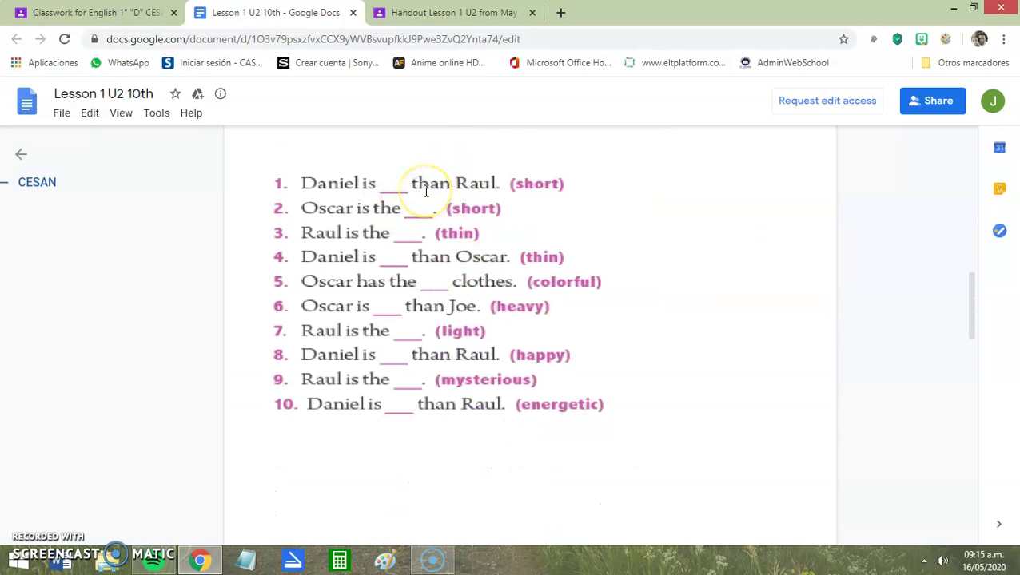
Step: Examine the comparative and superlative sentences and the fill-in-the-blank word-bank exercise in the Lesson 1 U2 10th document
scroll(532, 269, up, 3)
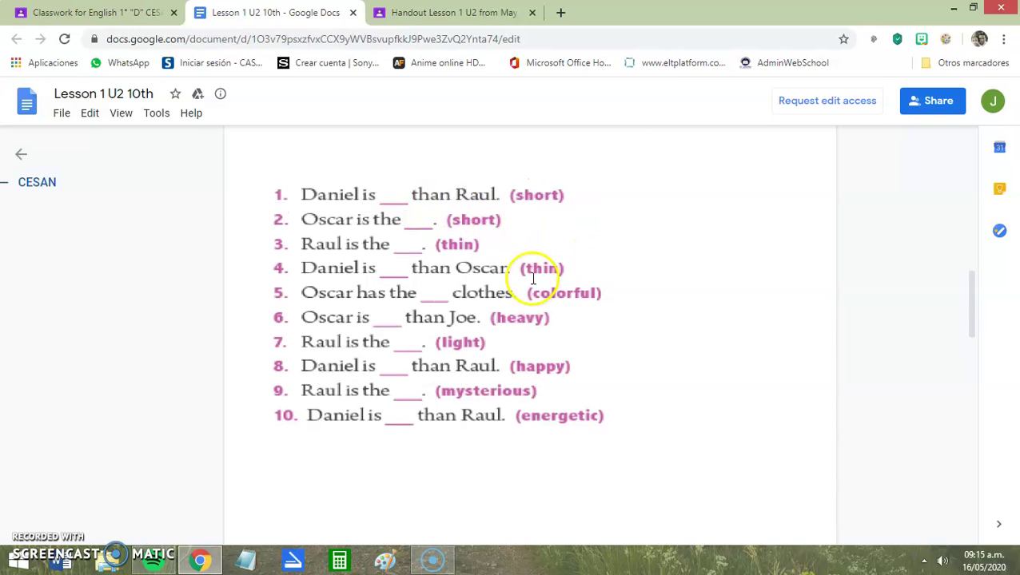
scroll(532, 277, down, 3)
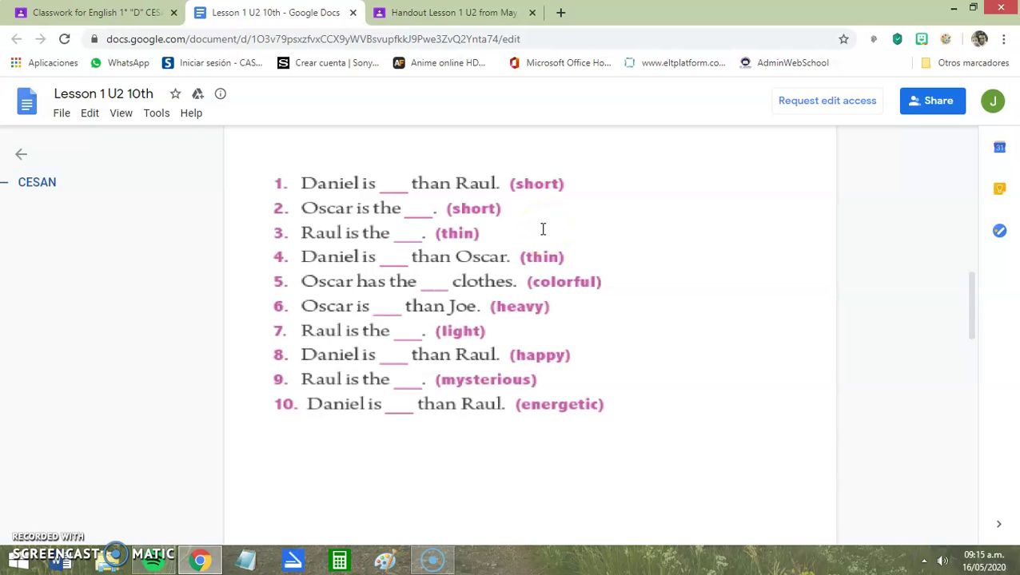
scroll(542, 229, up, 2)
scroll(540, 230, down, 2)
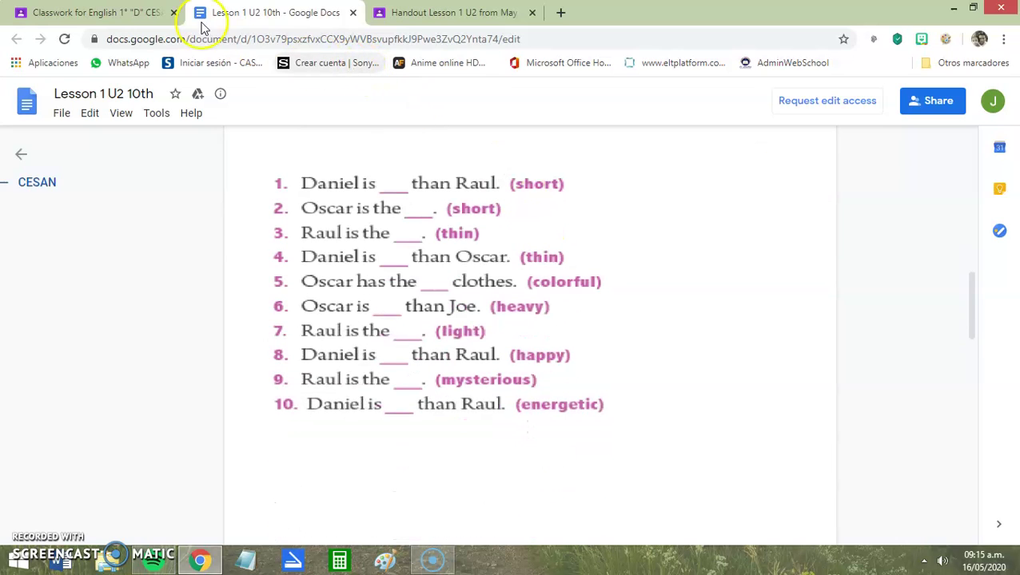
click(118, 13)
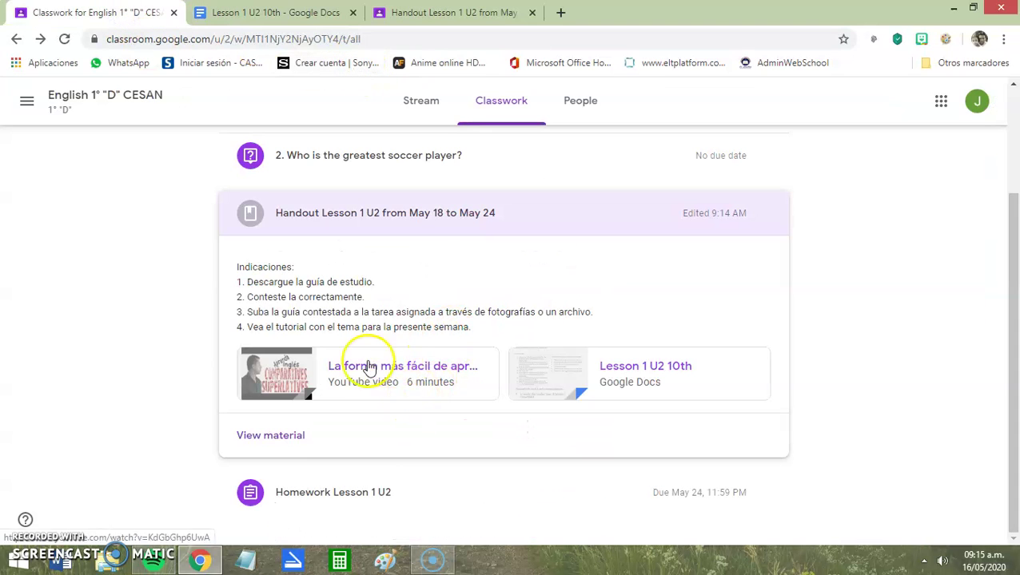
click(412, 14)
click(276, 13)
scroll(479, 359, down, 3)
scroll(471, 319, up, 2)
scroll(468, 307, down, 5)
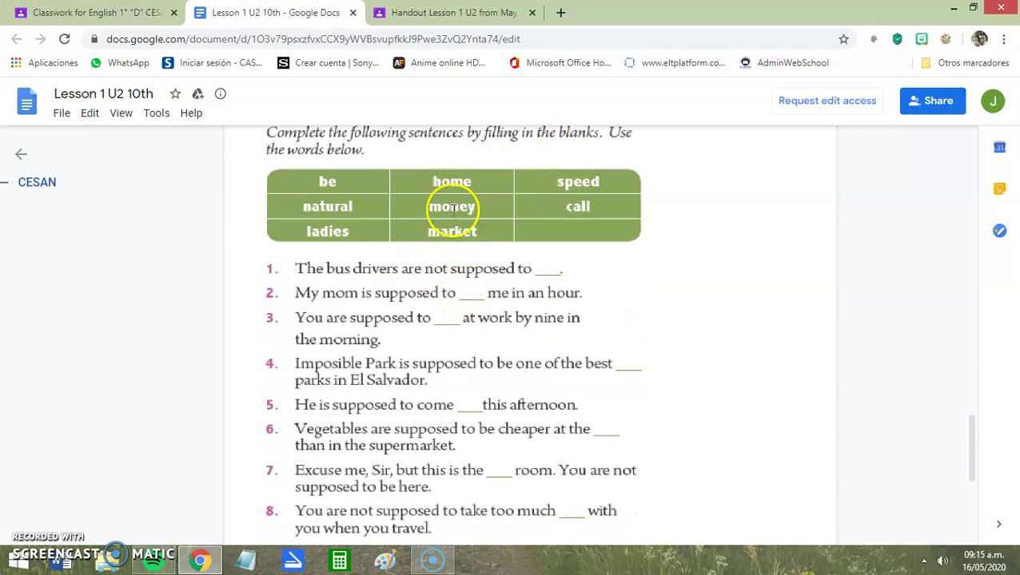
scroll(497, 331, down, 4)
scroll(499, 336, up, 6)
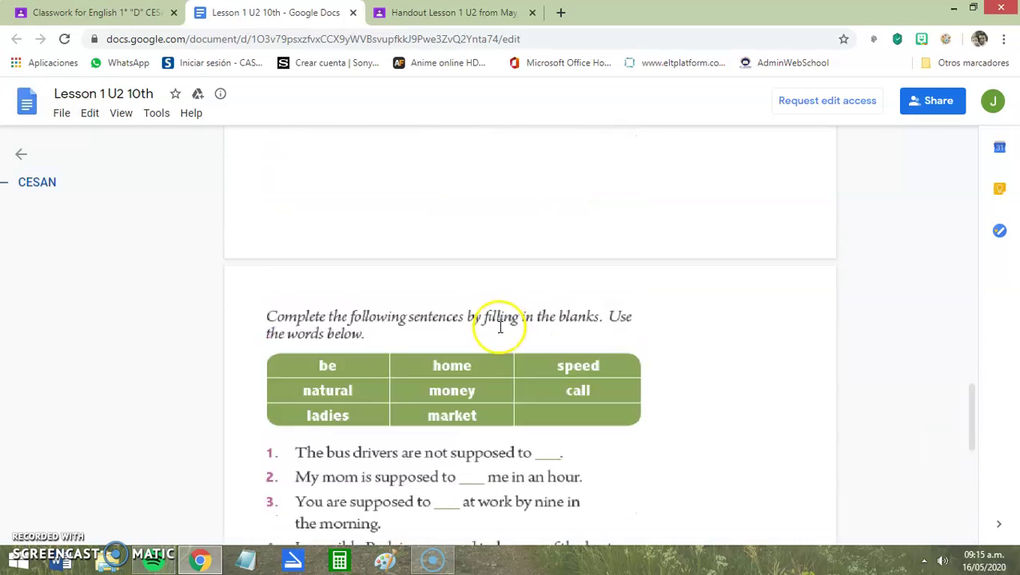
scroll(559, 272, up, 5)
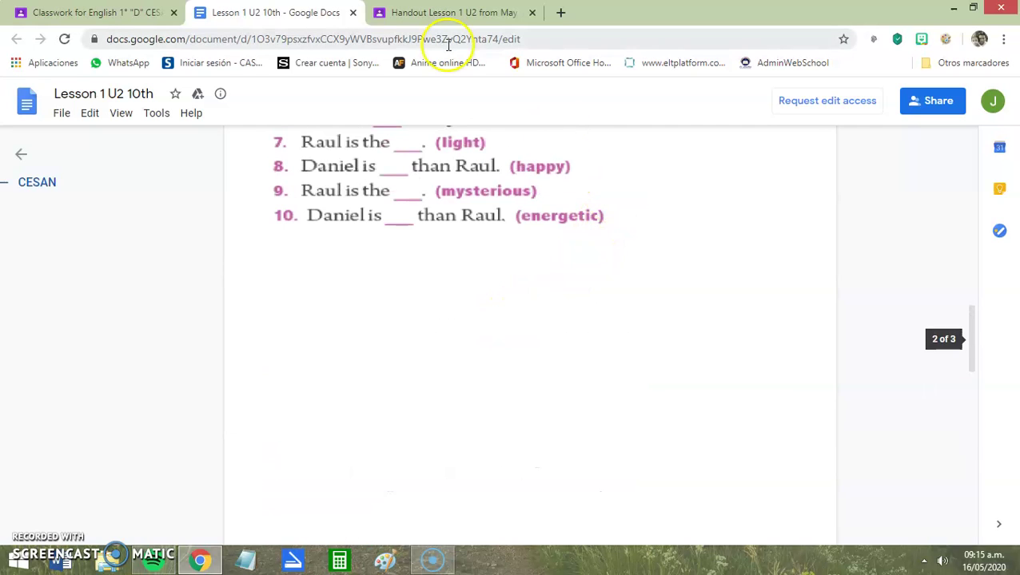
Step: Check the form for requesting edit access to the document, cancel it and close the student's copy of Lesson 1 U2 10th
click(824, 111)
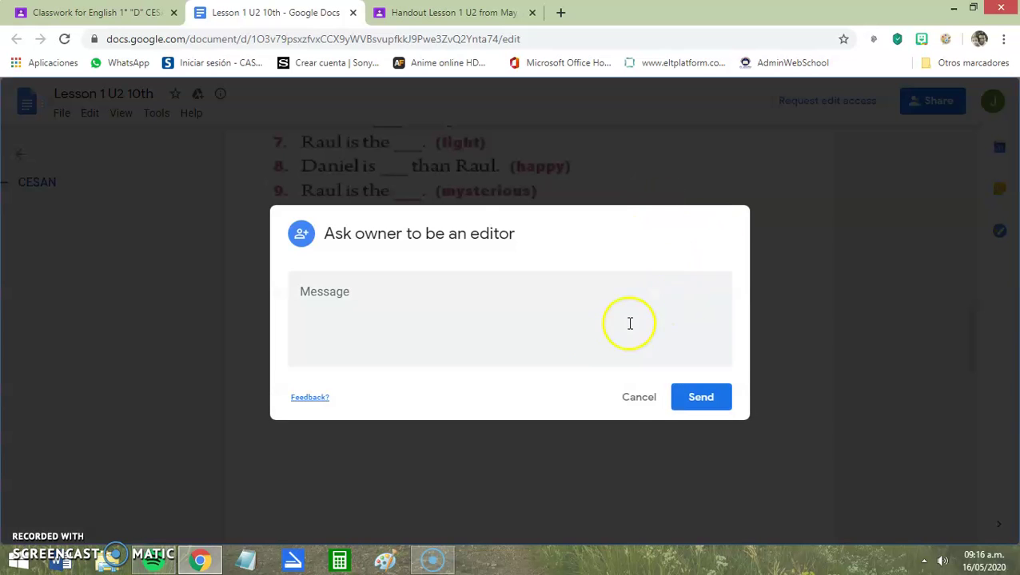
click(633, 397)
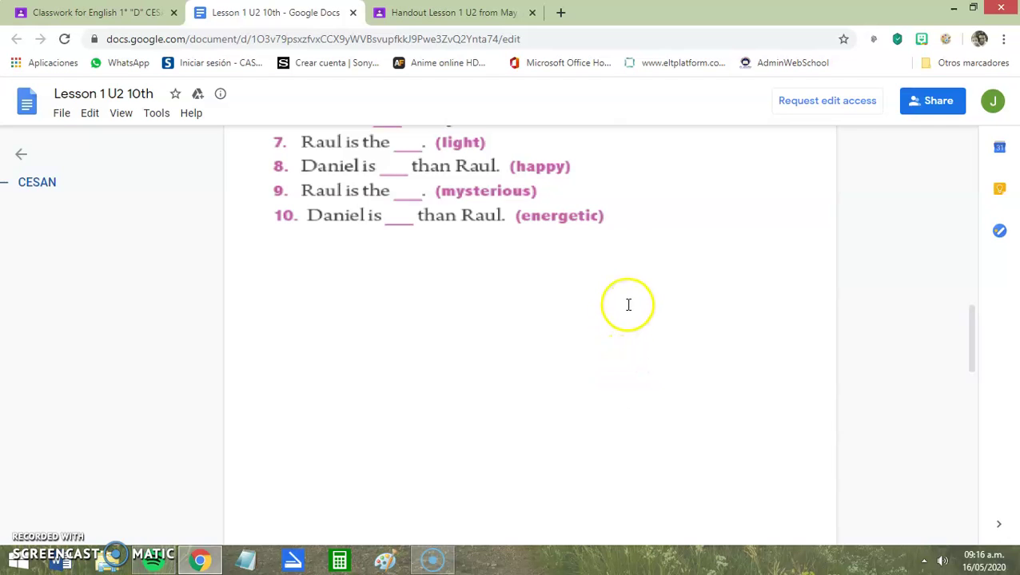
scroll(625, 300, up, 15)
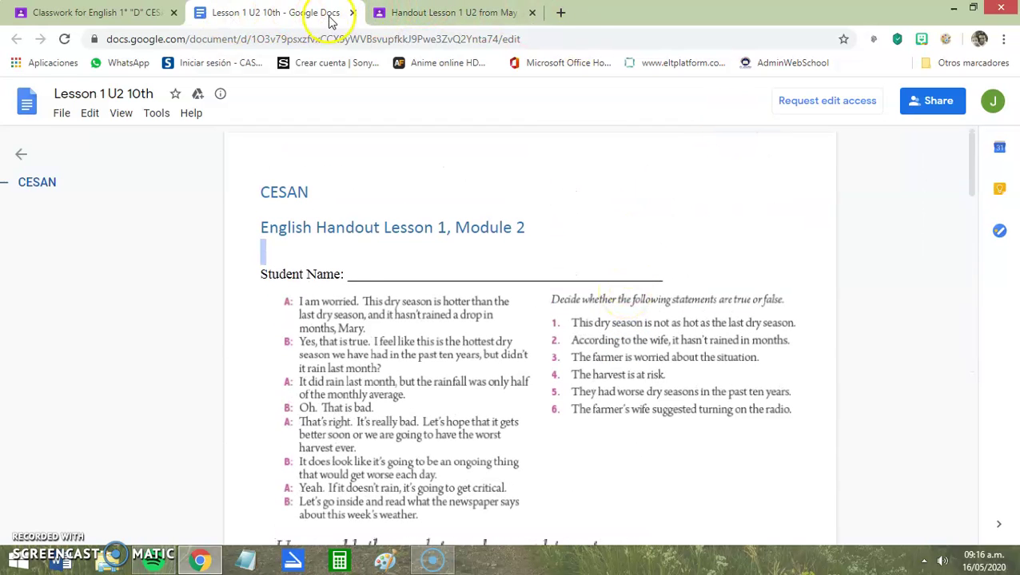
click(354, 13)
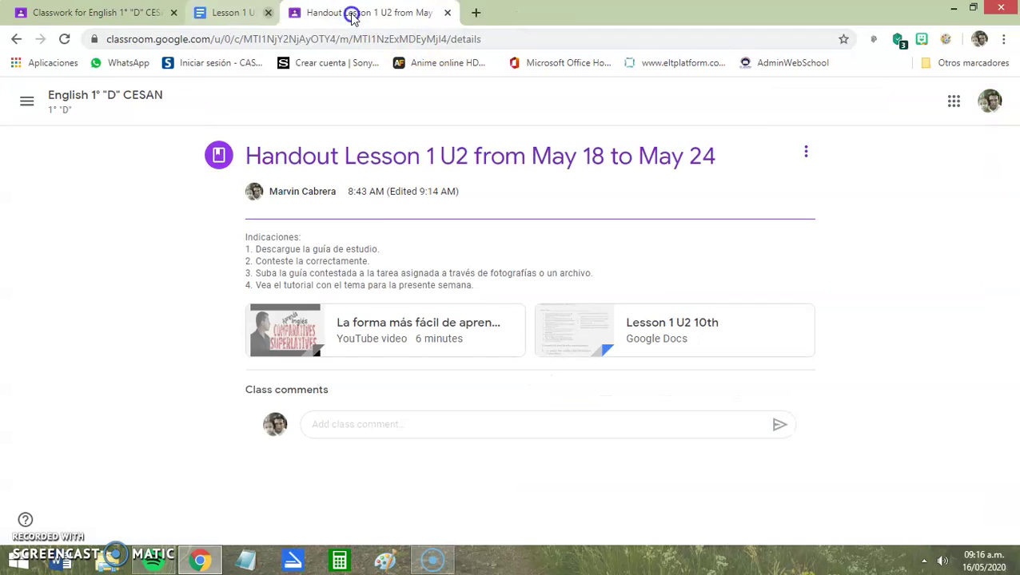
Step: Open the Lesson 1 U2 10th document from the teacher's handout page, review its editing options and close it
click(593, 332)
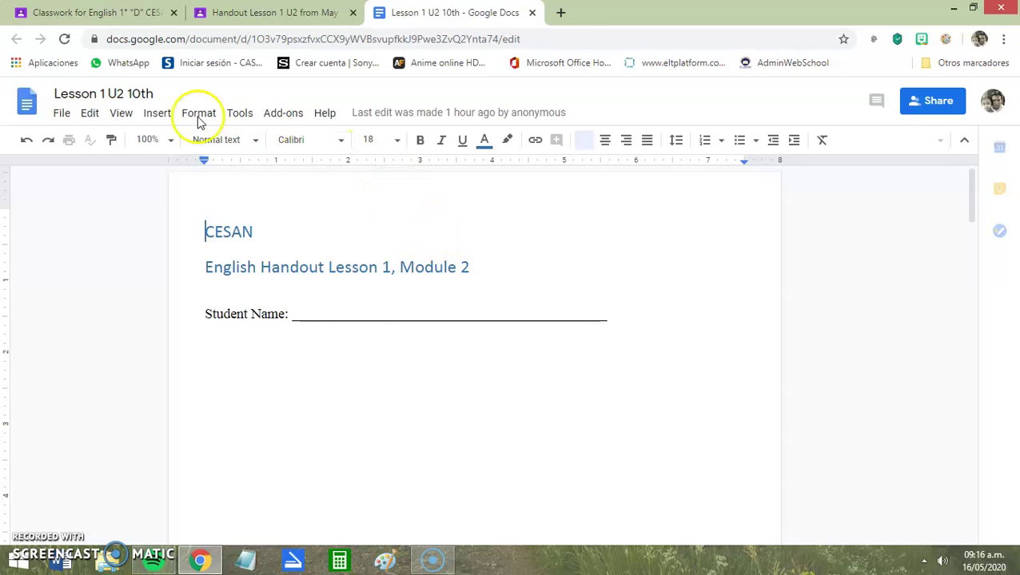
click(90, 114)
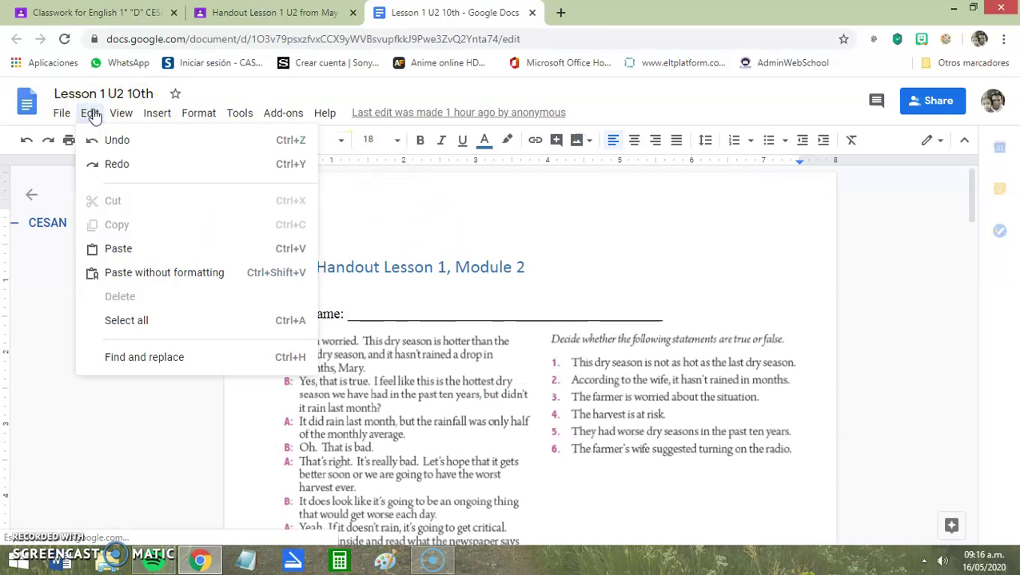
click(478, 263)
click(521, 267)
click(432, 305)
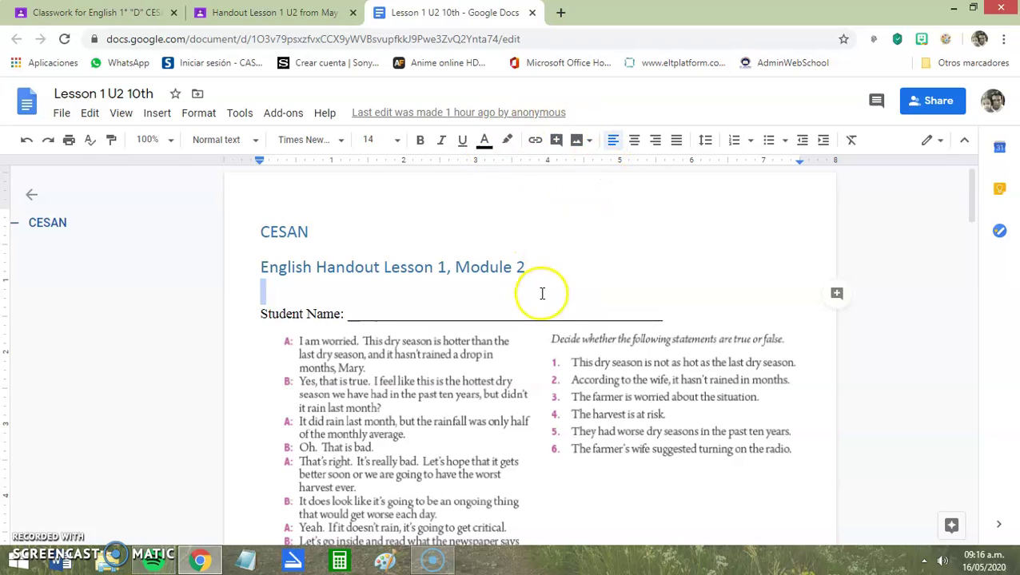
click(532, 14)
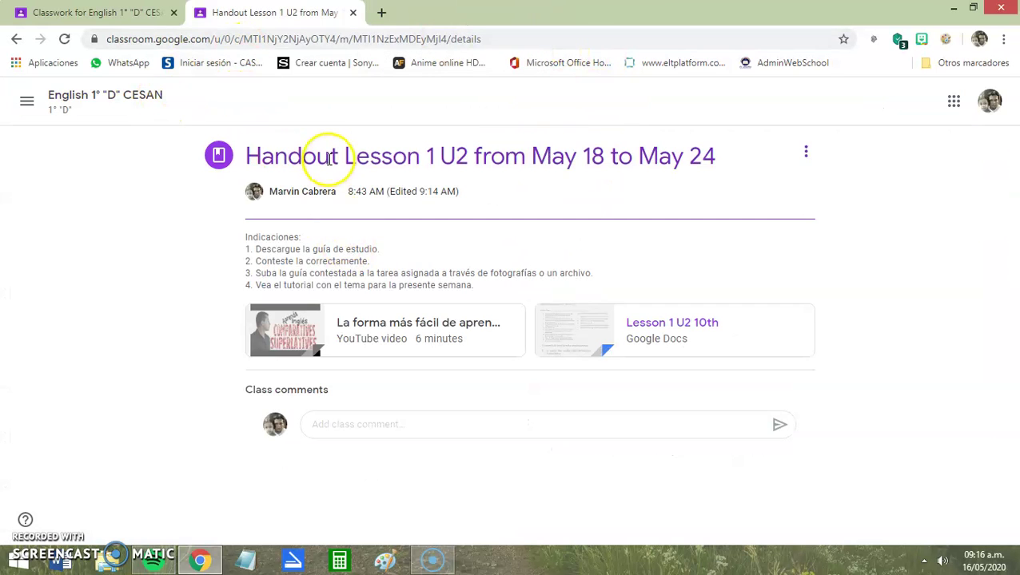
Step: Go to the teacher's classwork list for English 1° "D" CESAN and expand Handout Lesson 1 U2 from May 18 to May 24
click(763, 200)
click(150, 97)
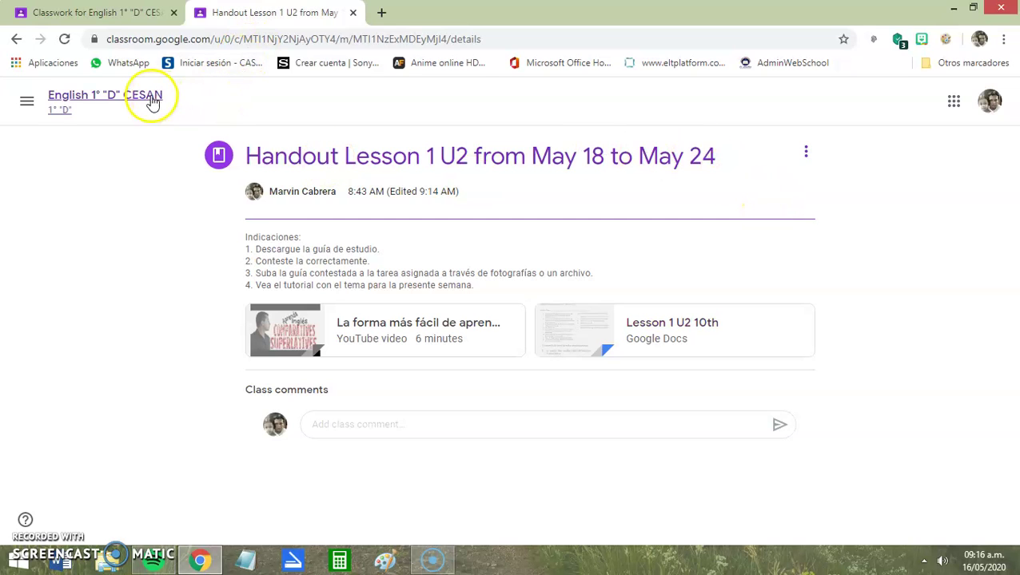
click(141, 97)
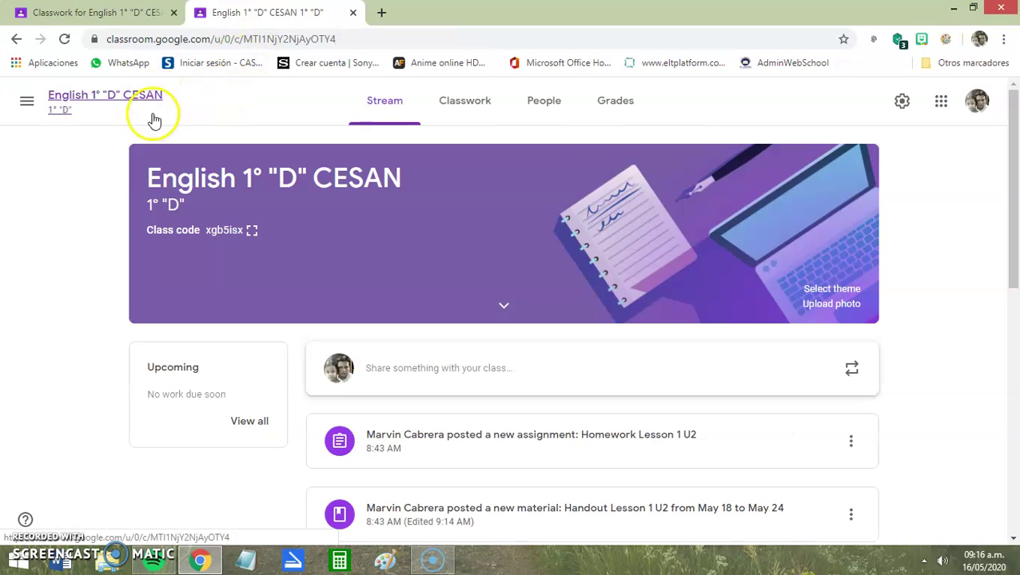
click(463, 110)
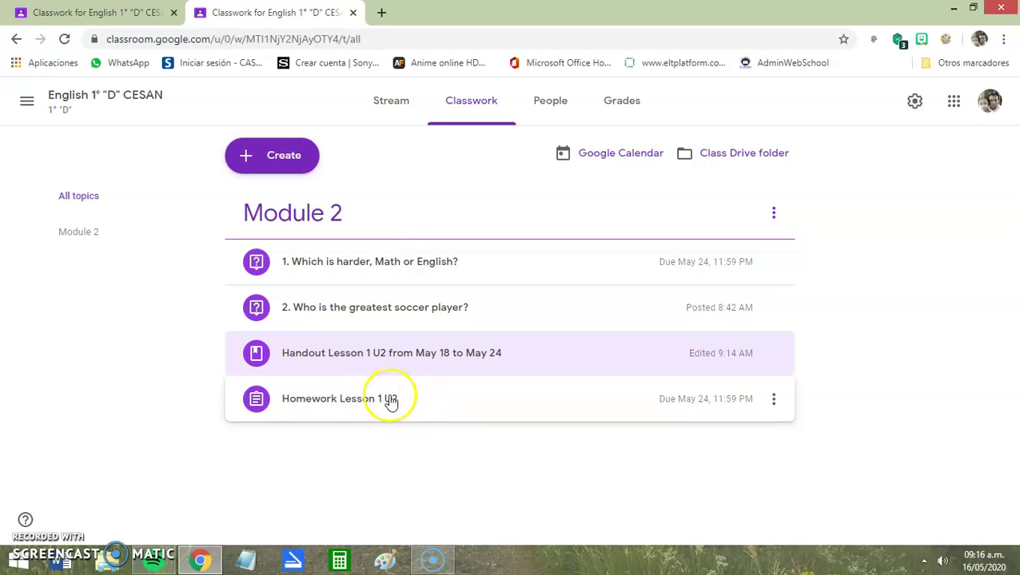
click(583, 364)
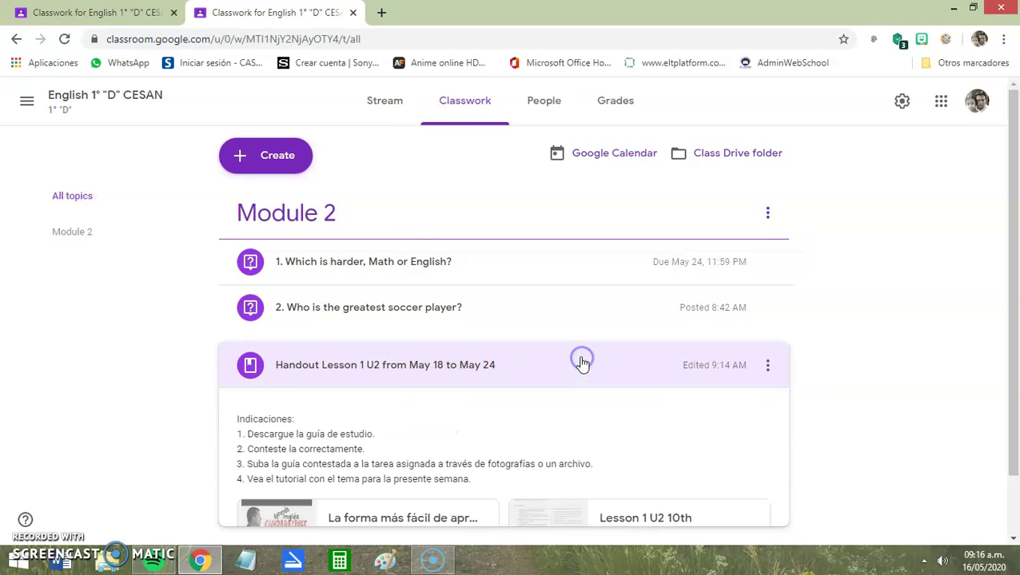
scroll(569, 375, down, 2)
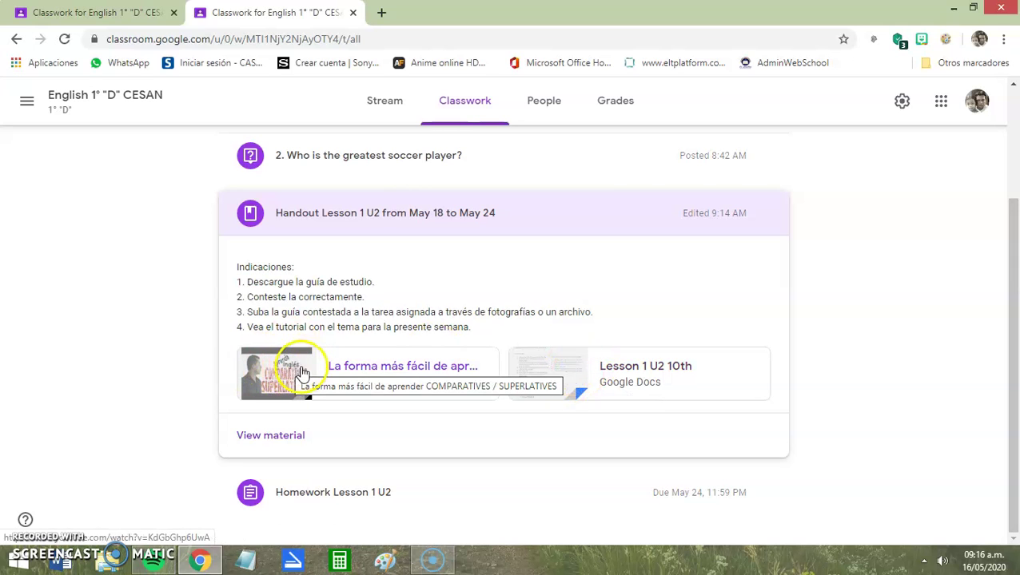
scroll(375, 359, up, 2)
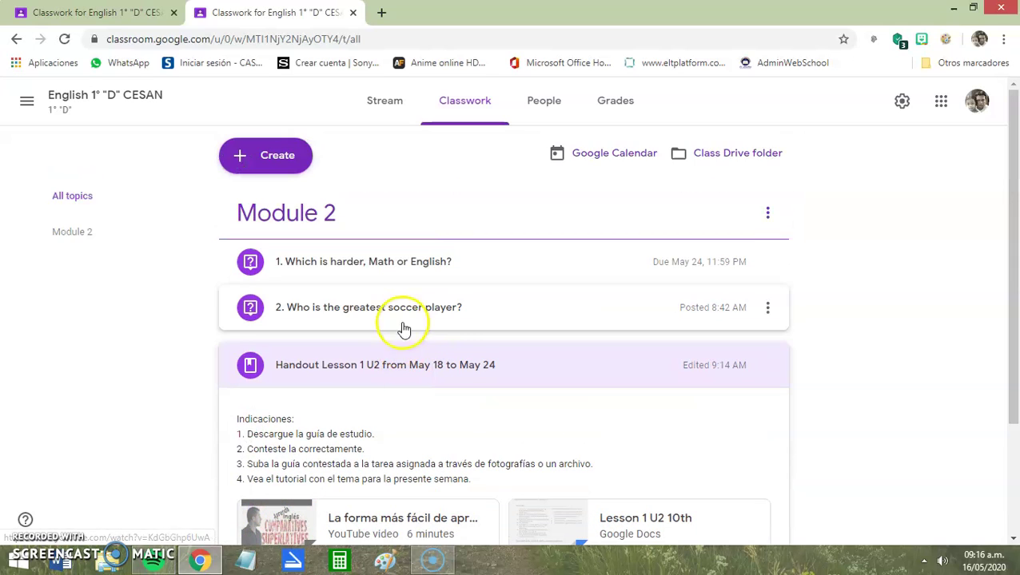
Step: View the student answers for question 2, Who is the greatest soccer player?, and go back to the class stream
click(493, 313)
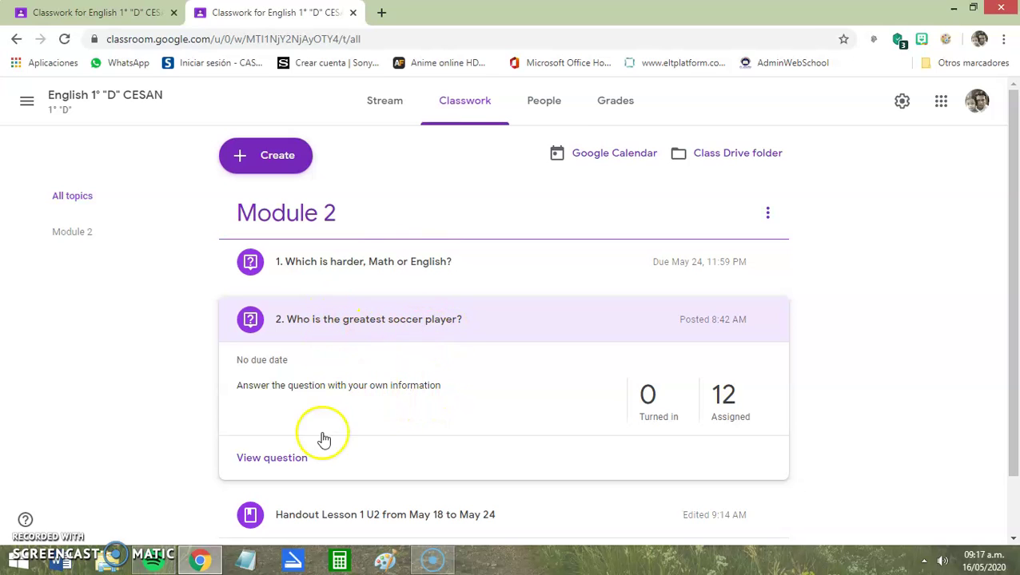
click(278, 462)
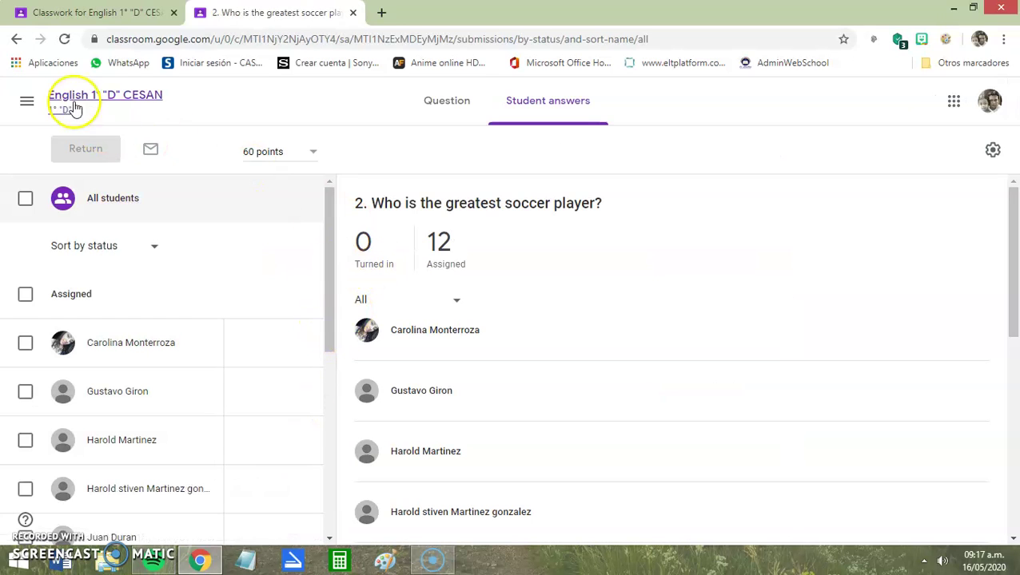
click(16, 40)
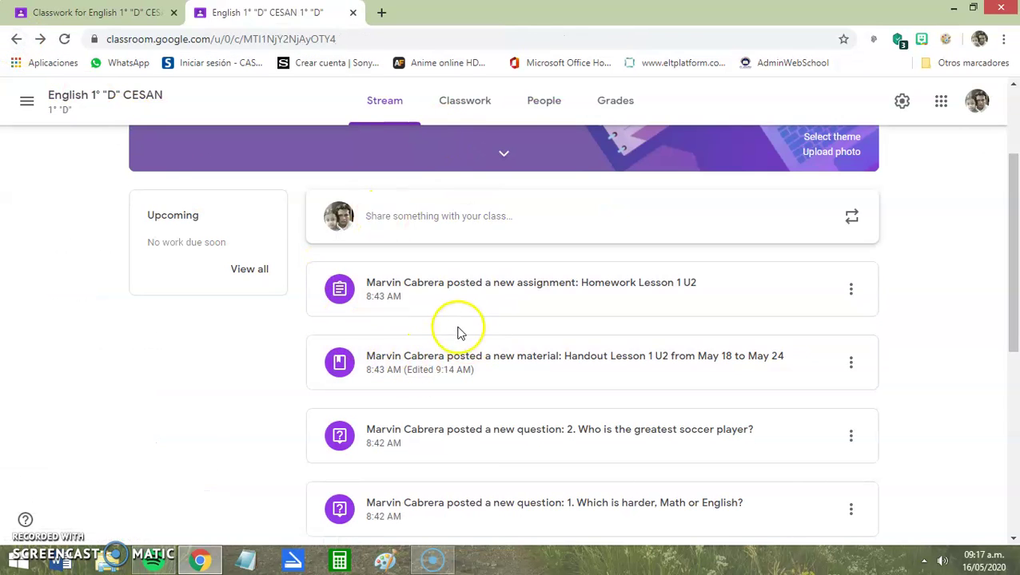
Step: View the student answers for question 1, Which is harder, Math or English?, from the stream, and return to the student account's classwork list
scroll(457, 335, down, 4)
scroll(459, 338, up, 2)
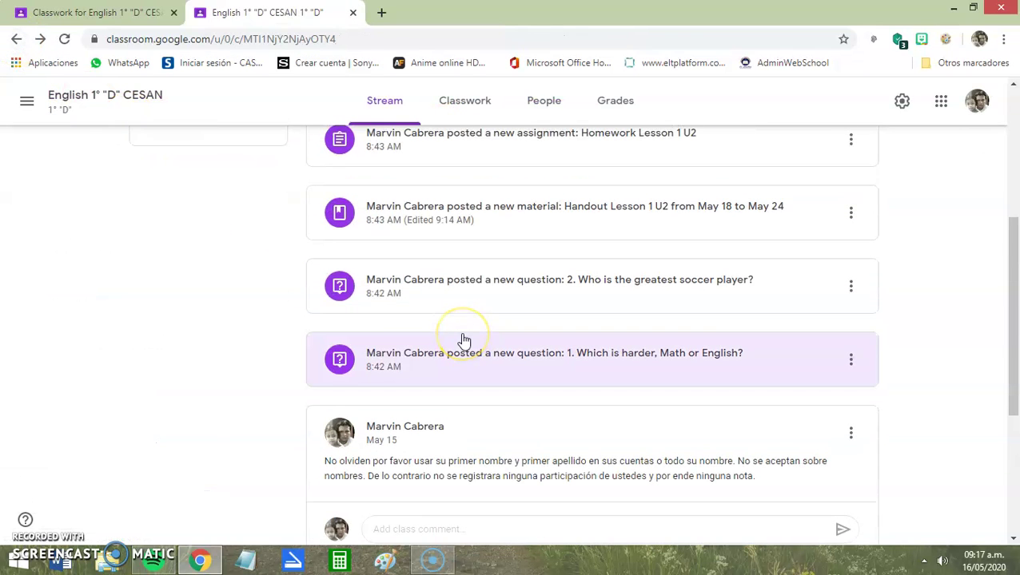
scroll(463, 340, up, 1)
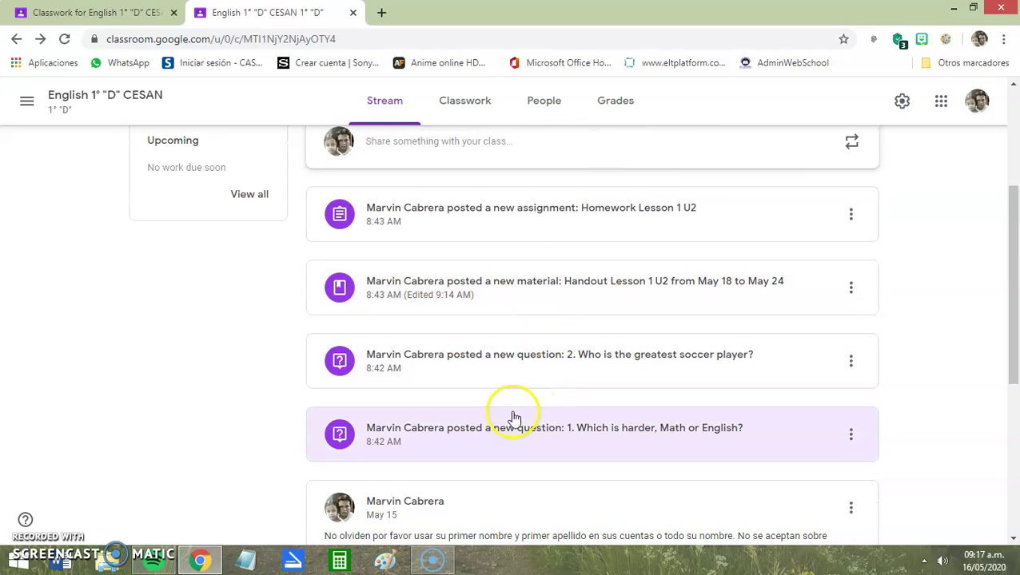
click(500, 432)
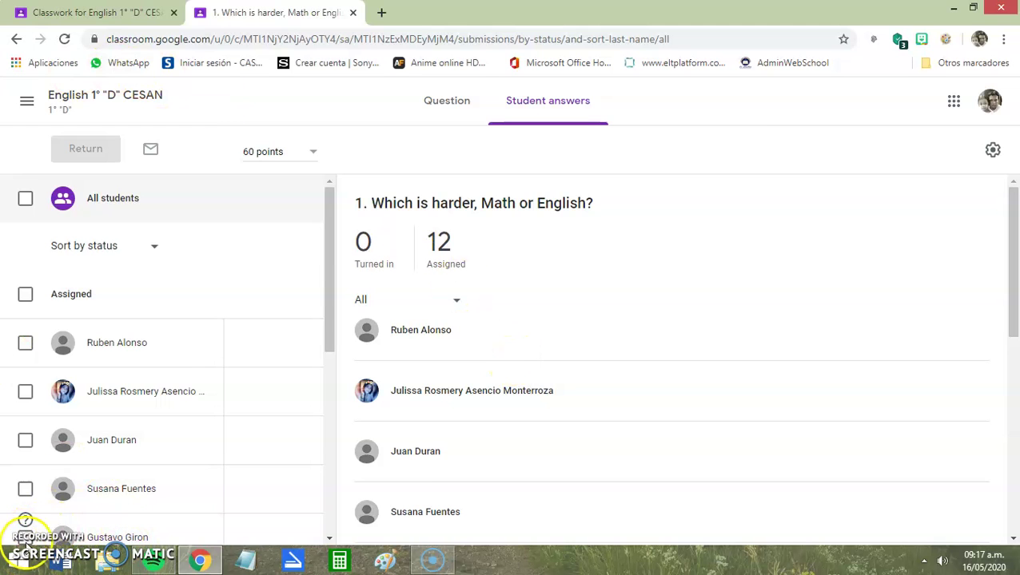
click(17, 39)
click(17, 38)
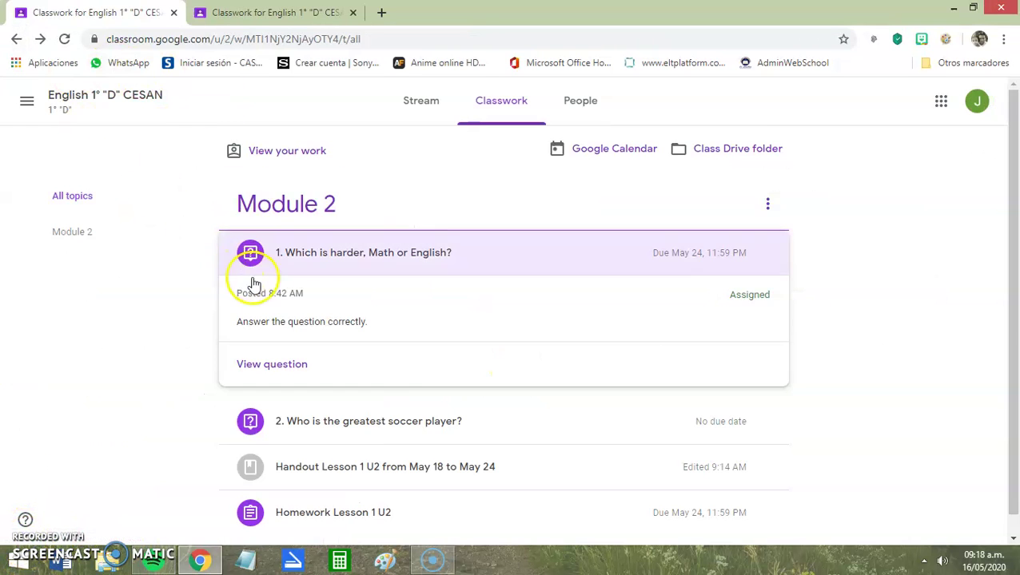
Step: Open question 2, Who is the greatest soccer player?, from the student's classwork list, ready for entering an answer
click(485, 408)
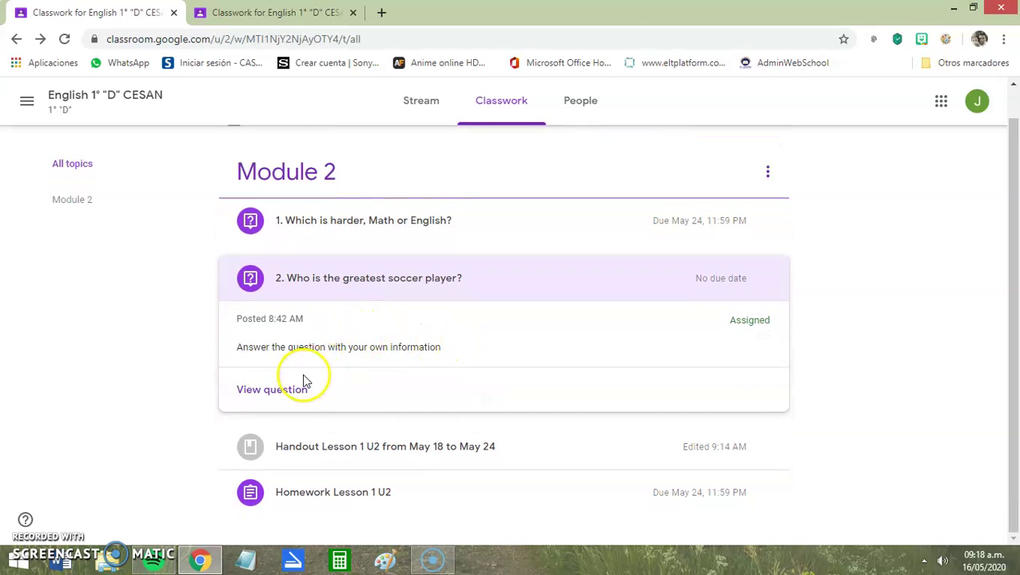
click(284, 393)
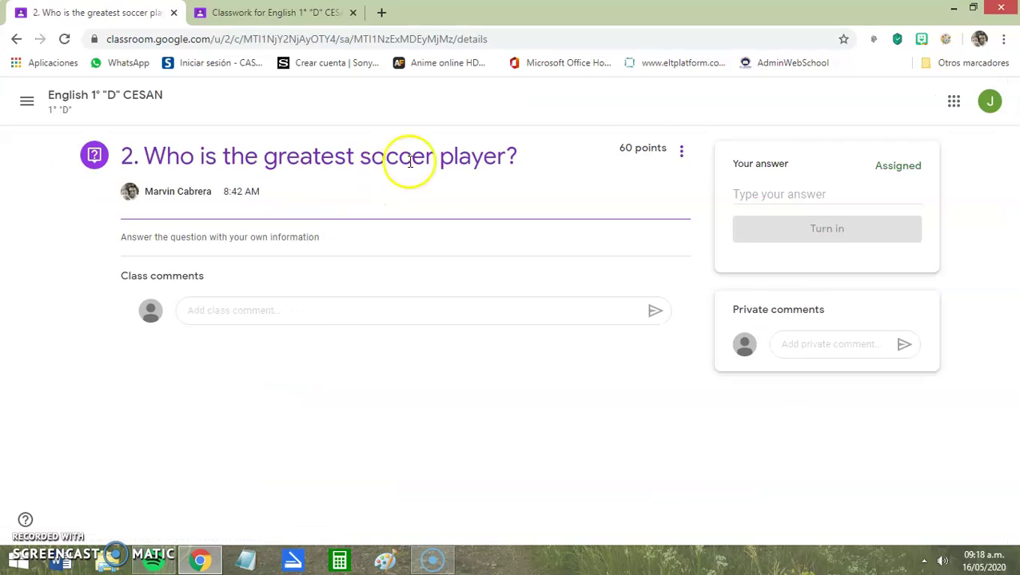
click(751, 194)
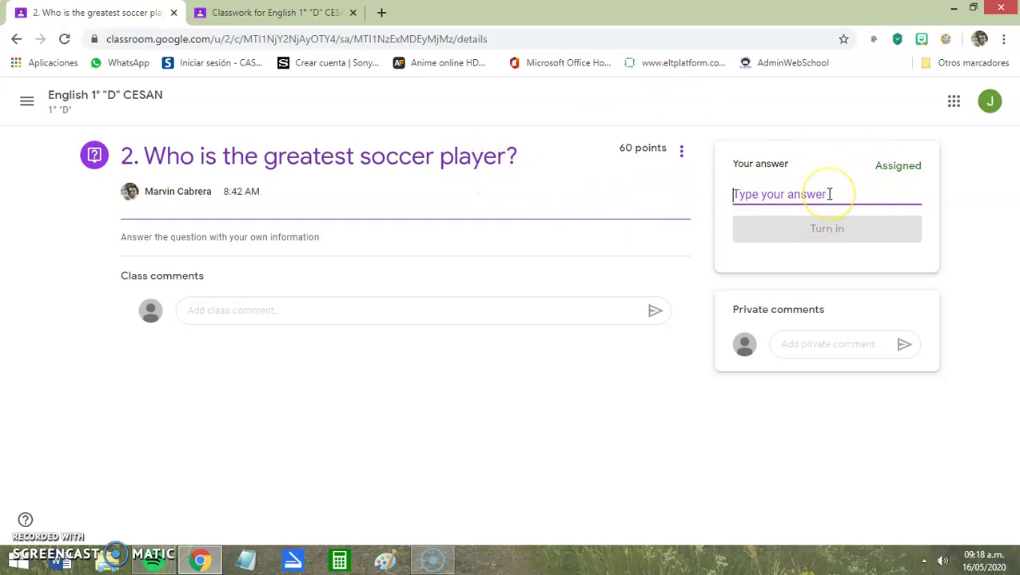
text(Ronald)
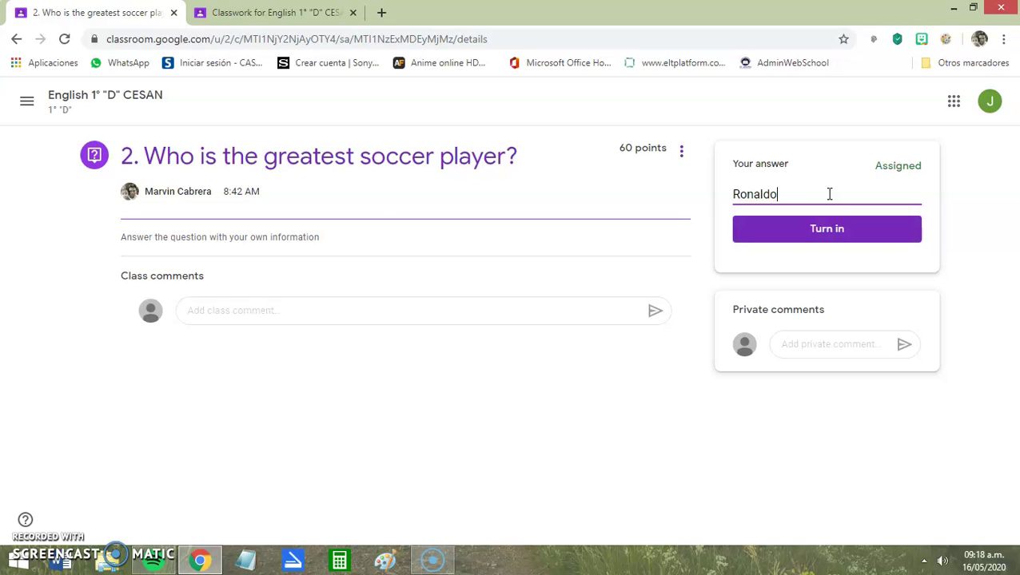
key(ctrl+a)
key(BackSpace)
Step: Answer the soccer player question with Messi and turn it in, confirming the submission
text(Me)
click(831, 229)
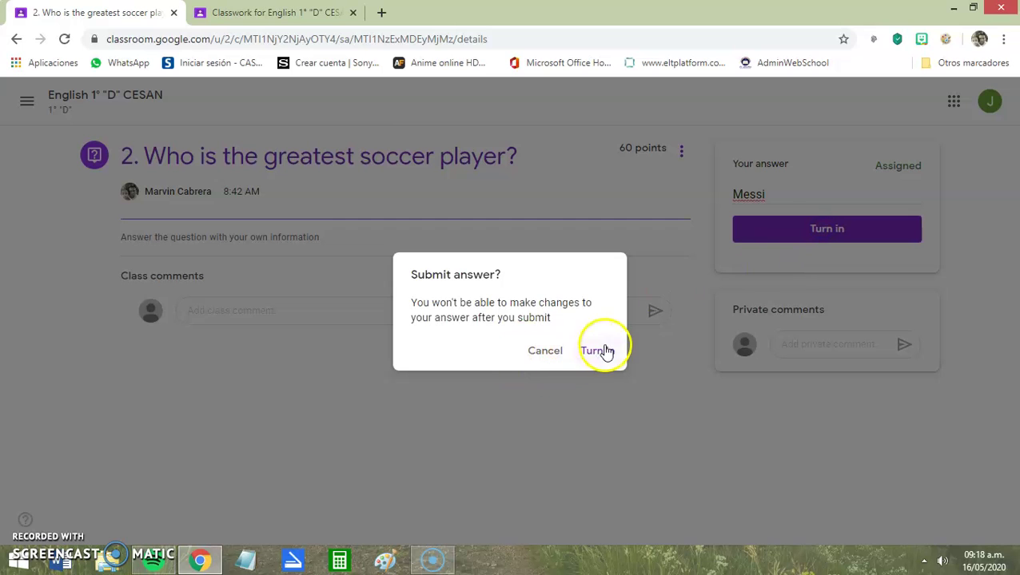
click(604, 353)
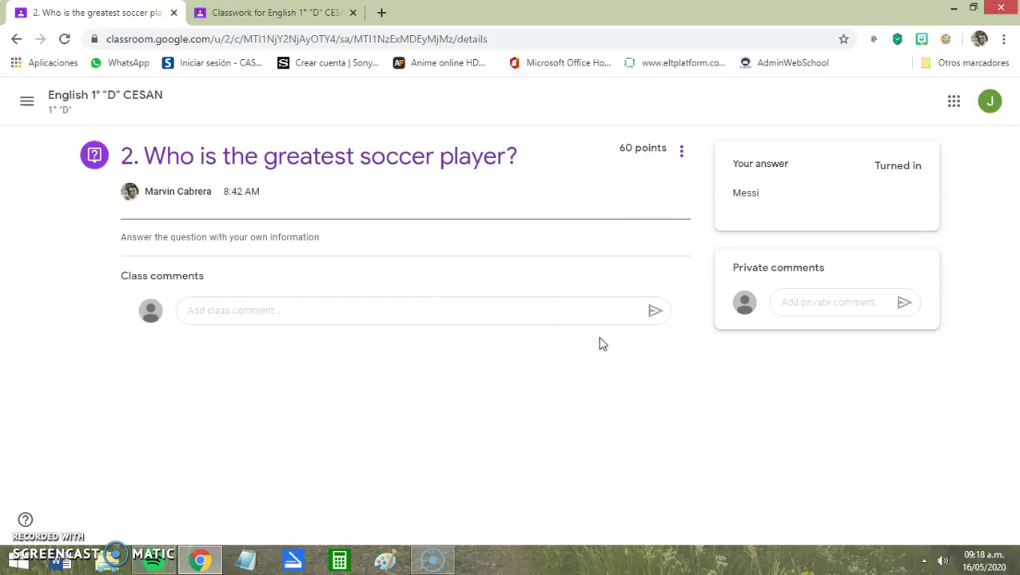
Step: Go back from the answered soccer player question to the student's classwork list
click(430, 217)
click(16, 40)
click(16, 39)
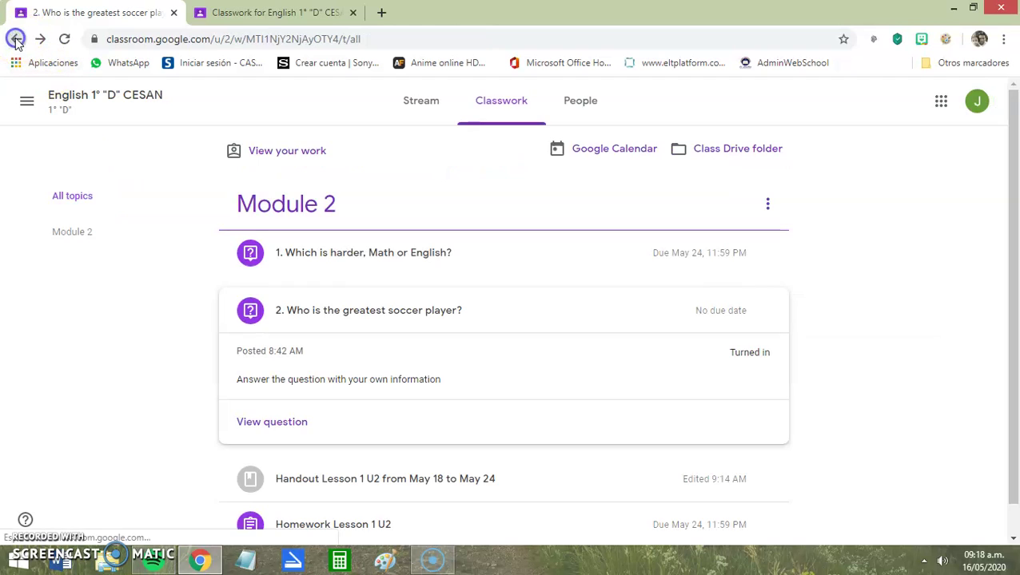
Step: Open question 1, Which is harder, Math or English?, and turn in the answer Math, confirming the submission
click(351, 273)
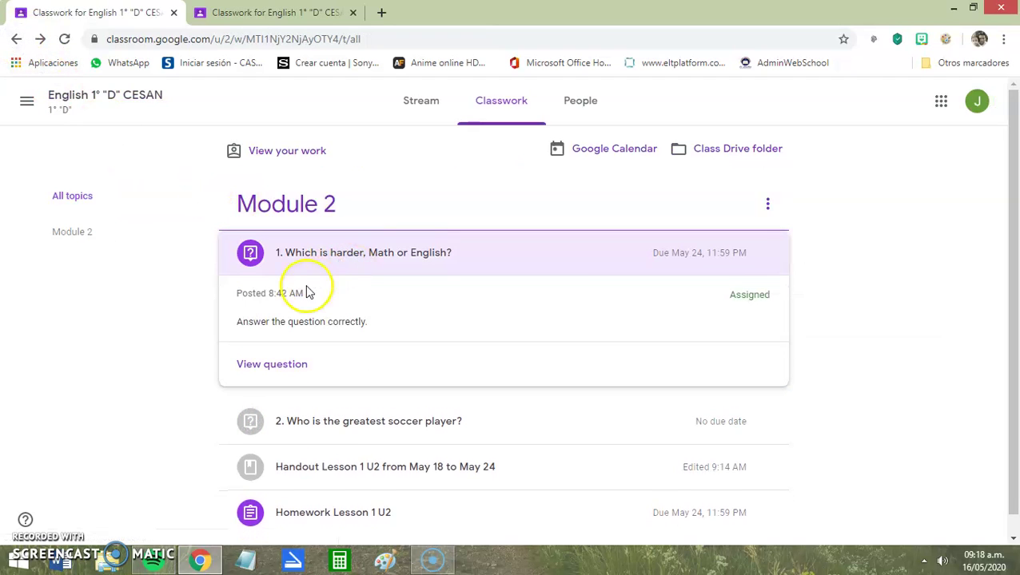
click(280, 365)
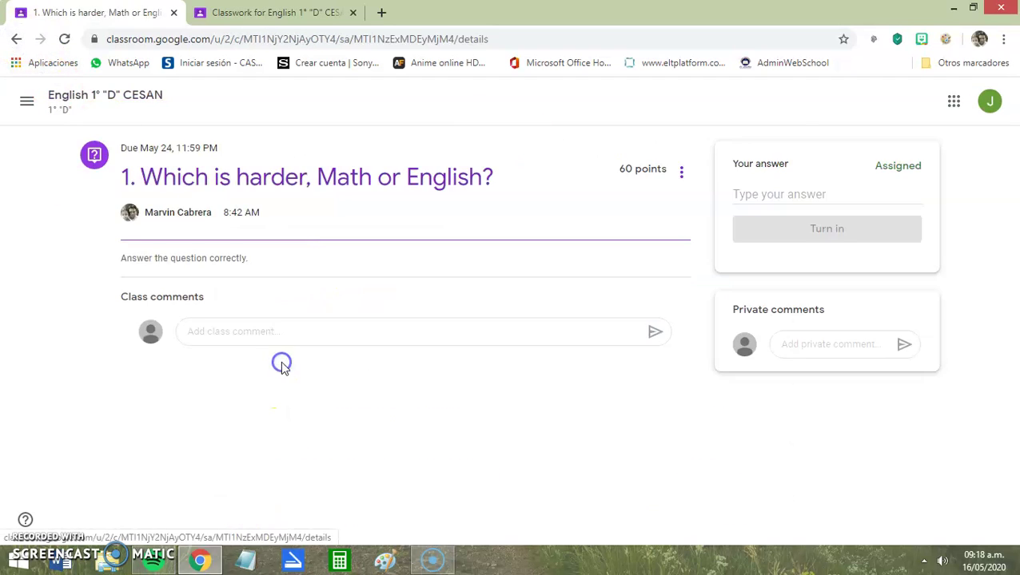
click(751, 189)
text(Ma)
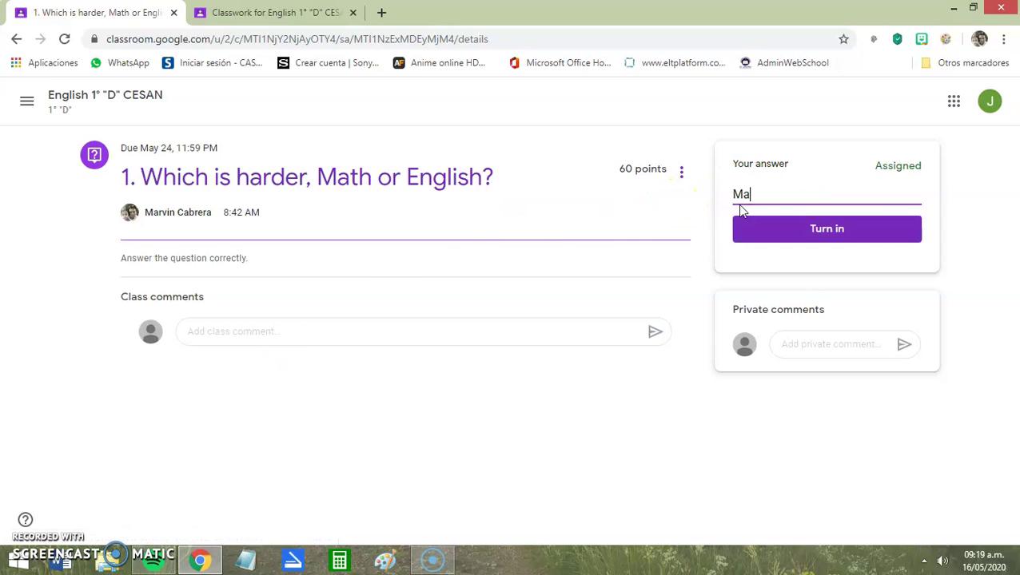
click(818, 229)
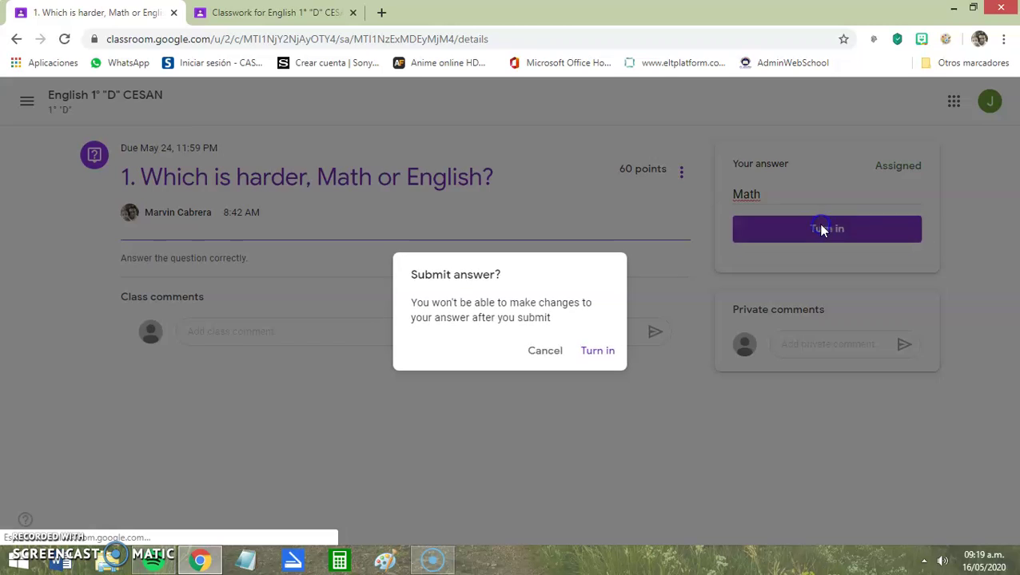
click(610, 364)
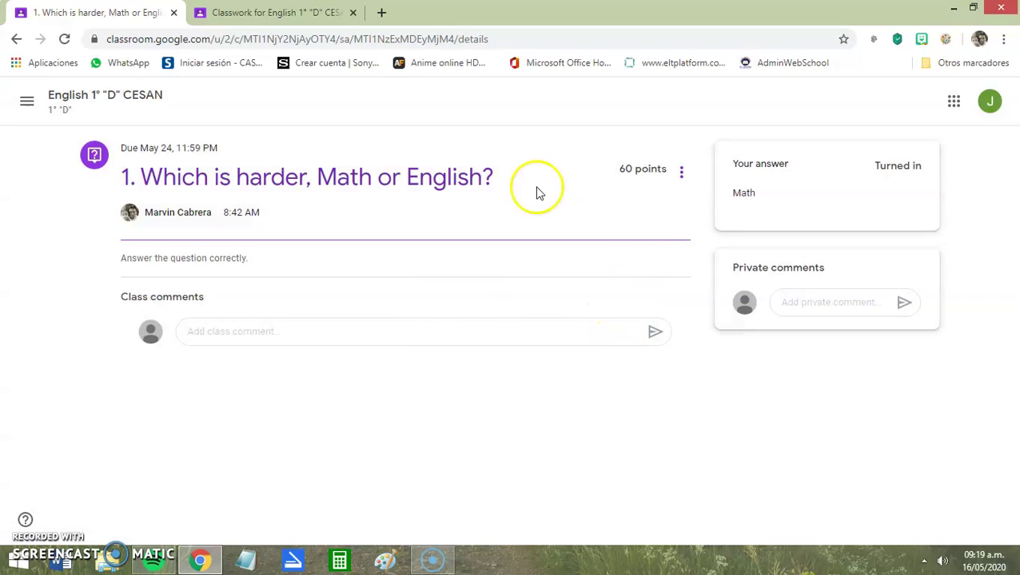
Step: Go to the class stream and review the posted homework, handout, questions and teacher announcements
click(136, 100)
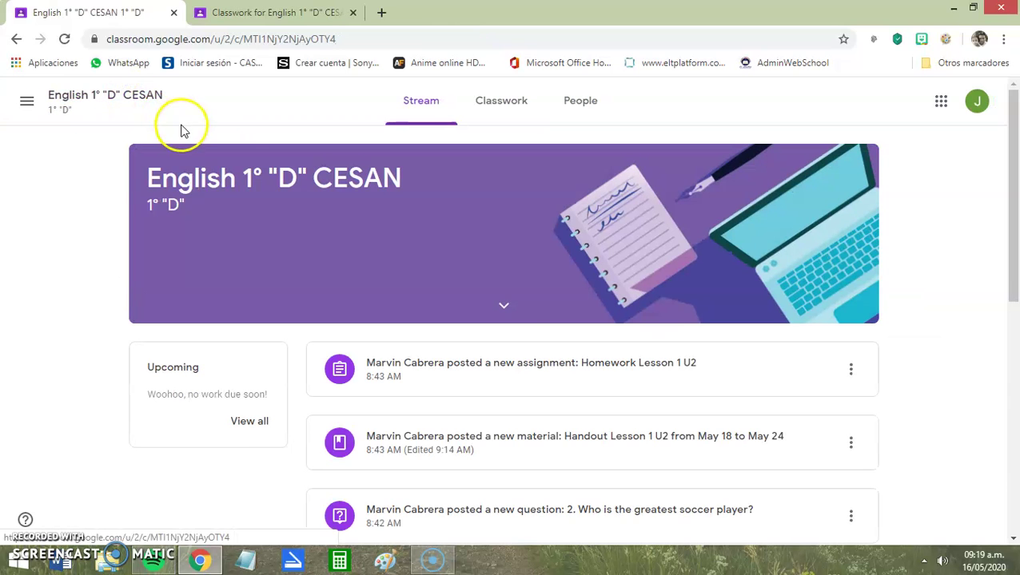
scroll(512, 307, down, 4)
scroll(517, 310, down, 2)
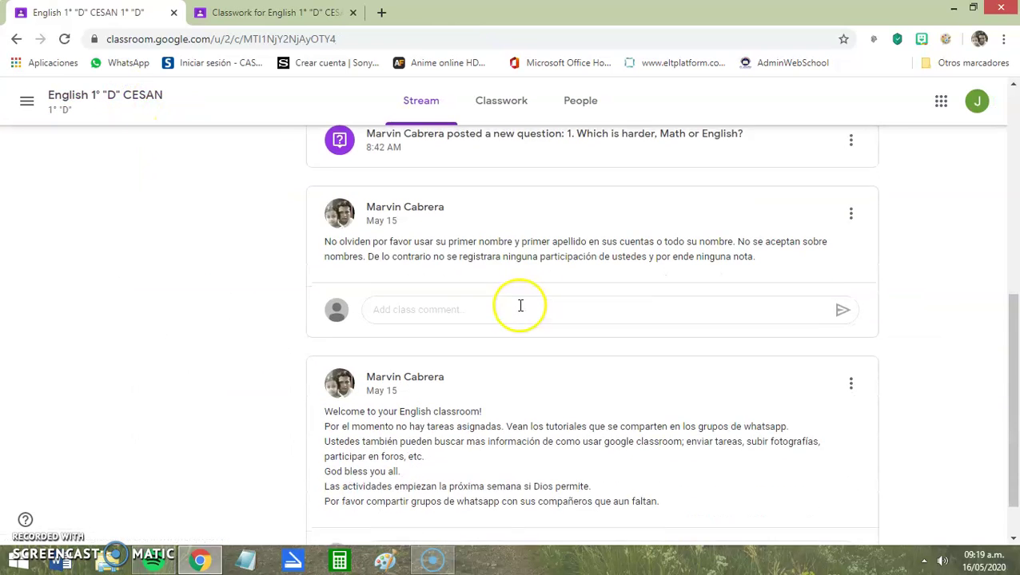
scroll(518, 310, up, 4)
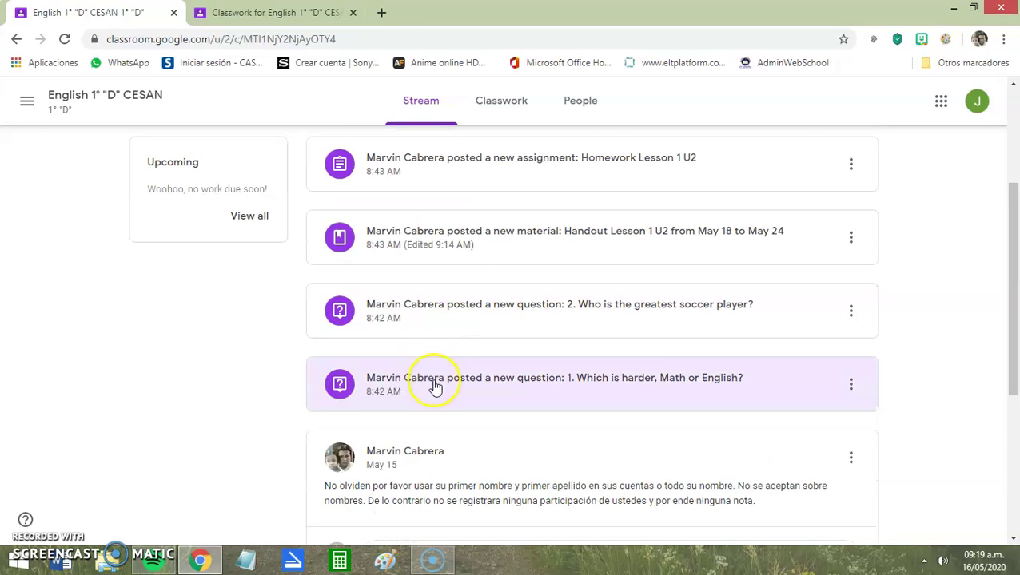
scroll(448, 340, up, 2)
scroll(448, 339, down, 3)
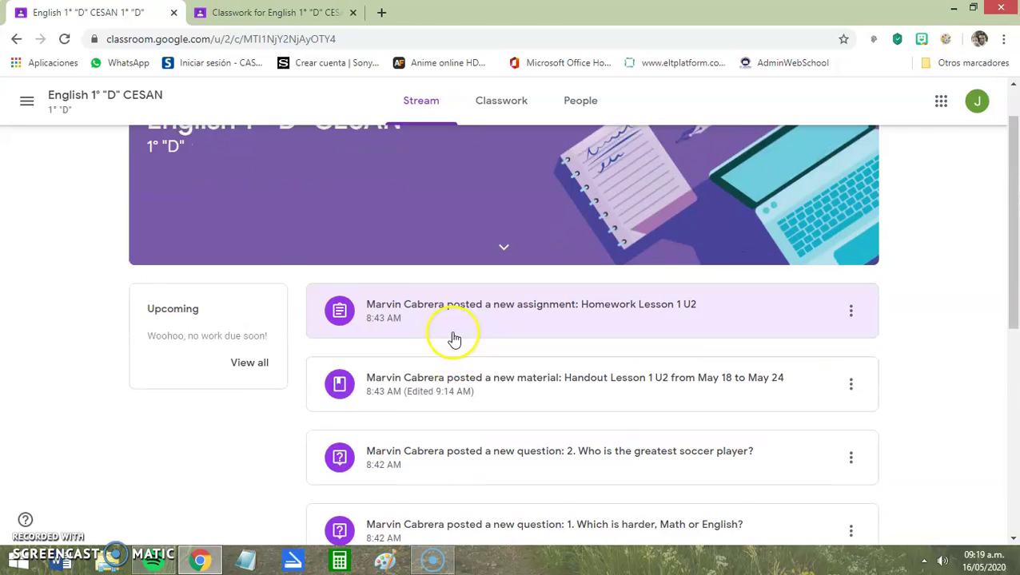
Step: In the classwork list, expand Handout Lesson 1 U2 from May 18 to May 24 to view its instructions, and collapse it again
click(501, 106)
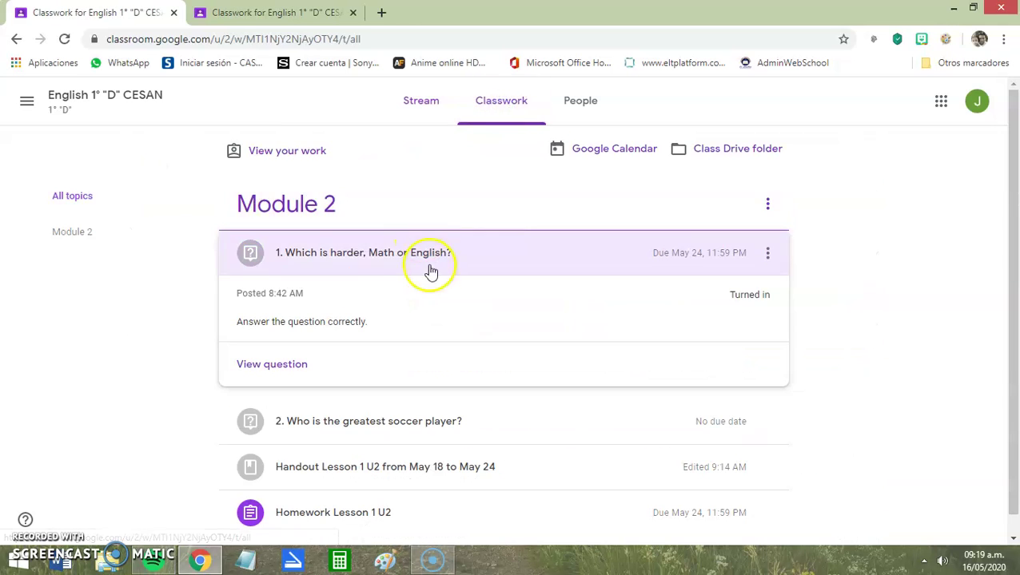
click(416, 493)
click(544, 335)
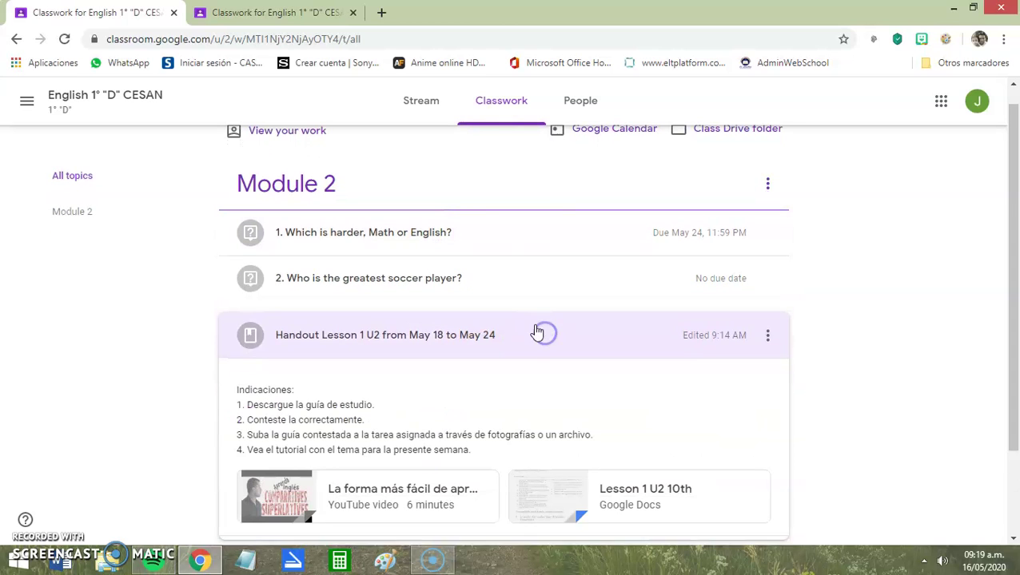
click(526, 337)
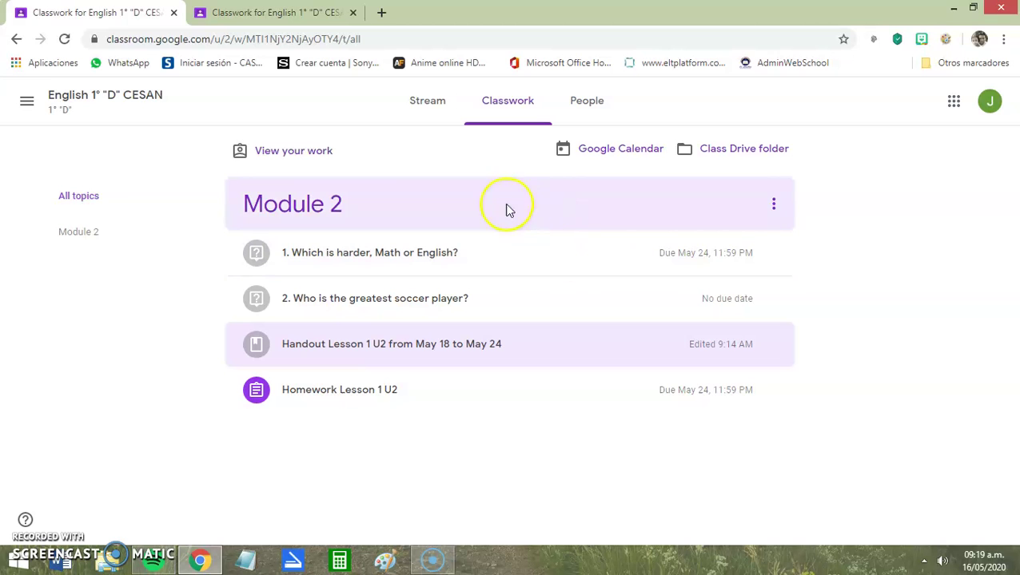
Step: Return from the classwork list to the class stream and look over its assignment, material and question posts
click(434, 116)
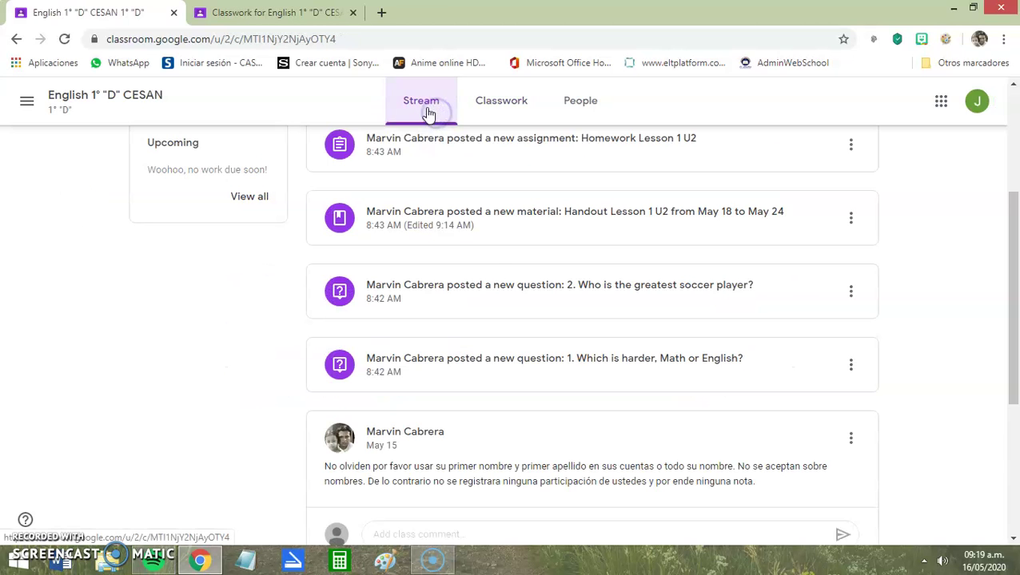
scroll(473, 250, up, 2)
scroll(462, 215, down, 2)
scroll(466, 229, up, 3)
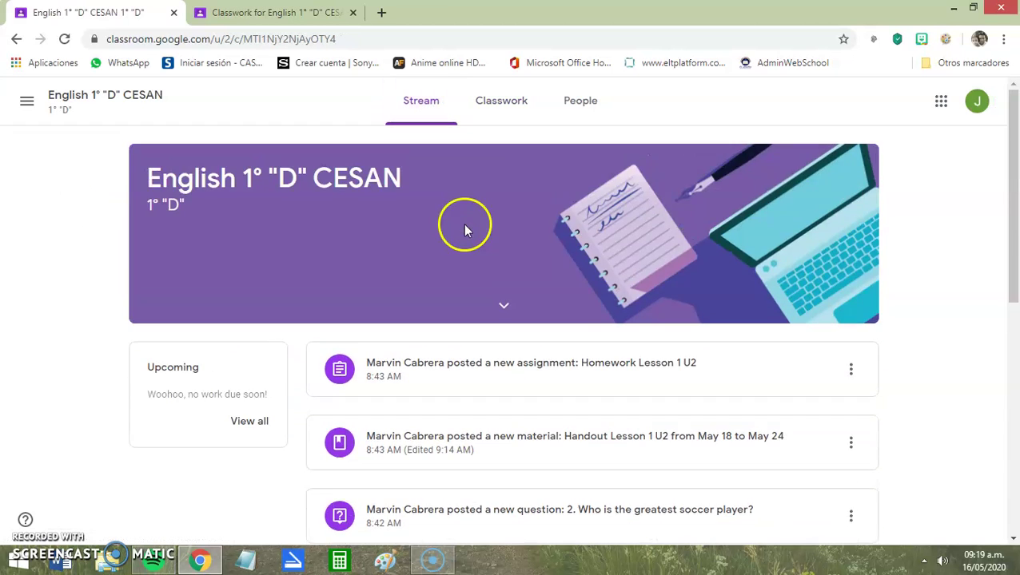
scroll(479, 316, down, 2)
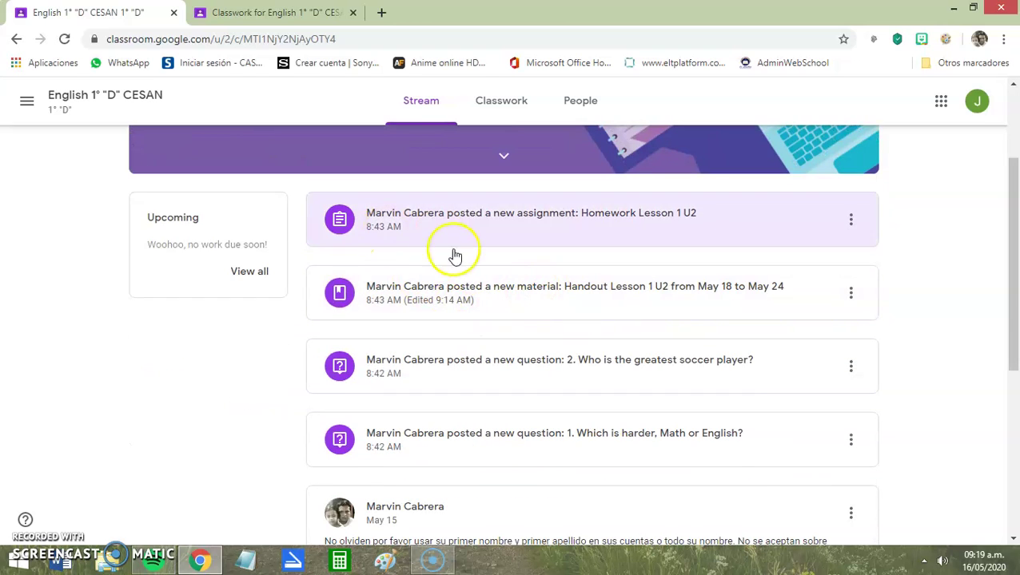